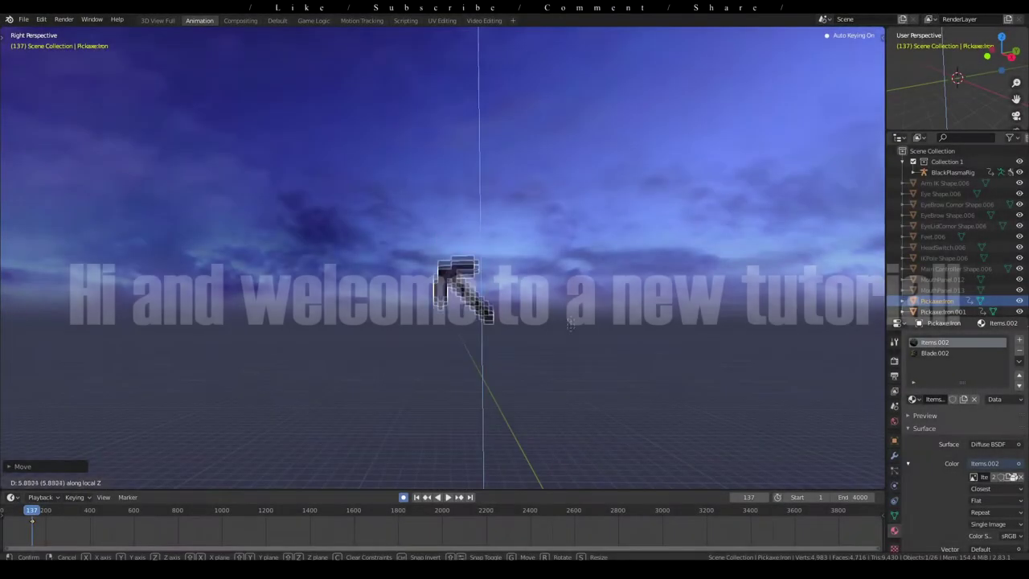
Cancel the accidental pickaxe move and dismiss the snapping menu.
key("Escape")
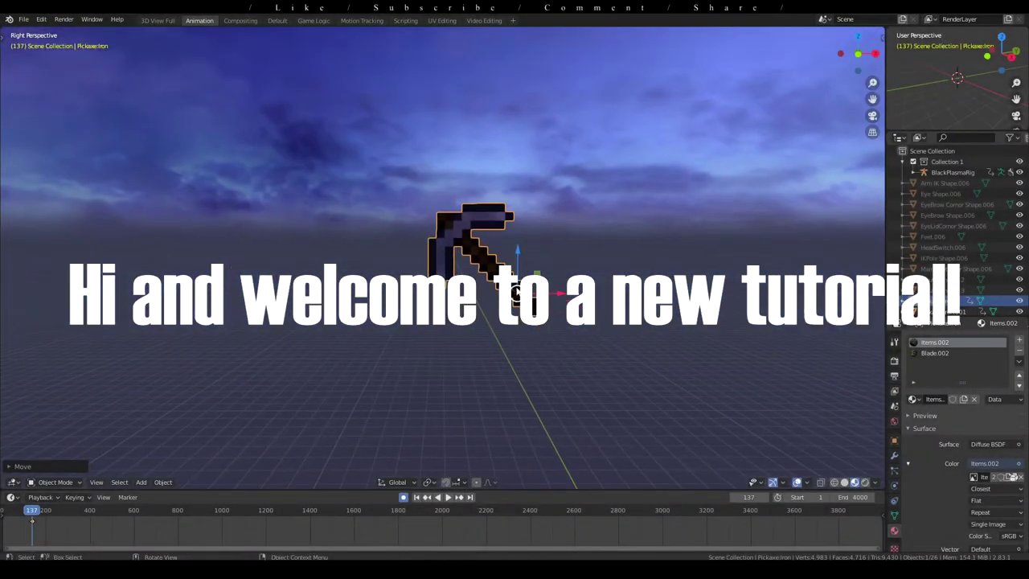
key("shift+s")
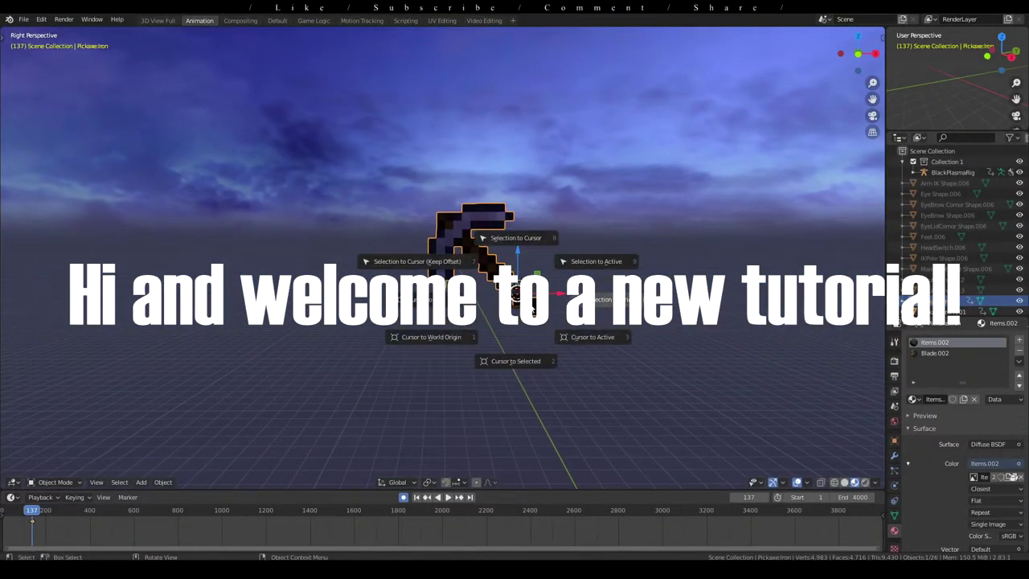
key("Escape")
Add a Sun light, raise it high above the pickaxe and start rotating it on Y.
key("shift+a")
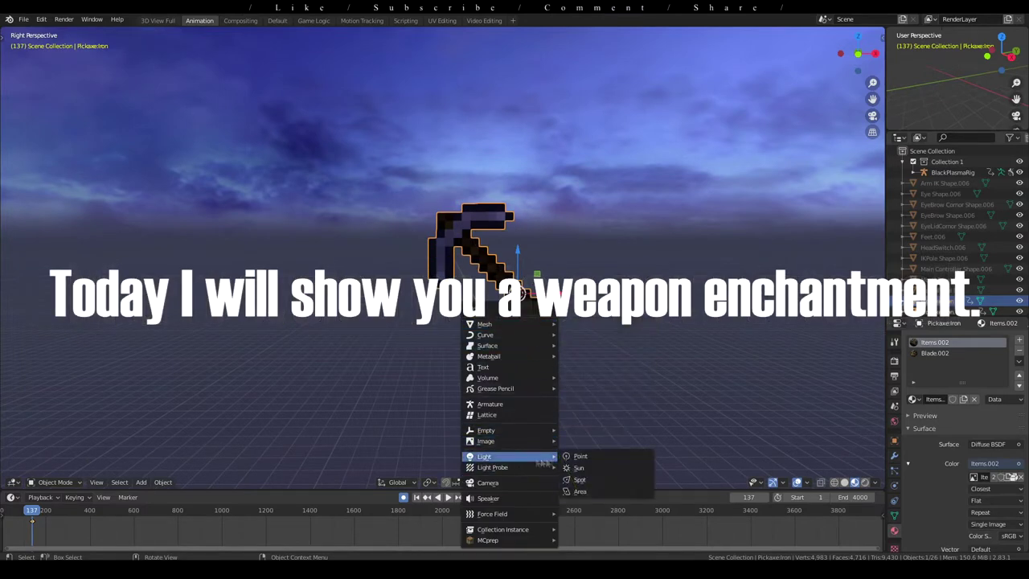
left_click(579, 467)
scroll(584, 351, "down", 5)
key("g")
left_click(735, 269)
left_click_drag(723, 317, 747, 151)
key("r")
key("y")
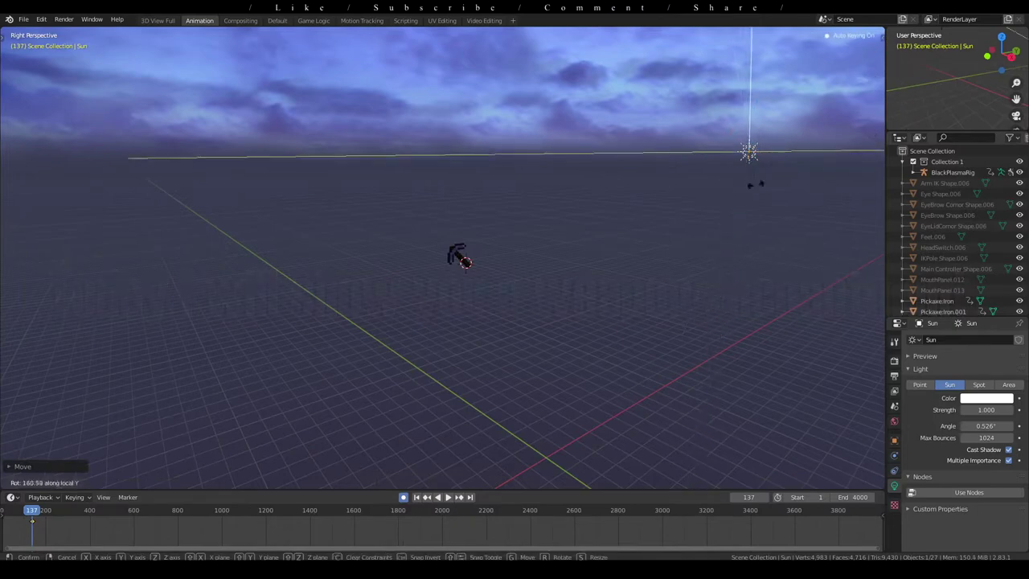
Rotate the sun on X so it shines toward the pickaxe, with strength 1.610.
key("x")
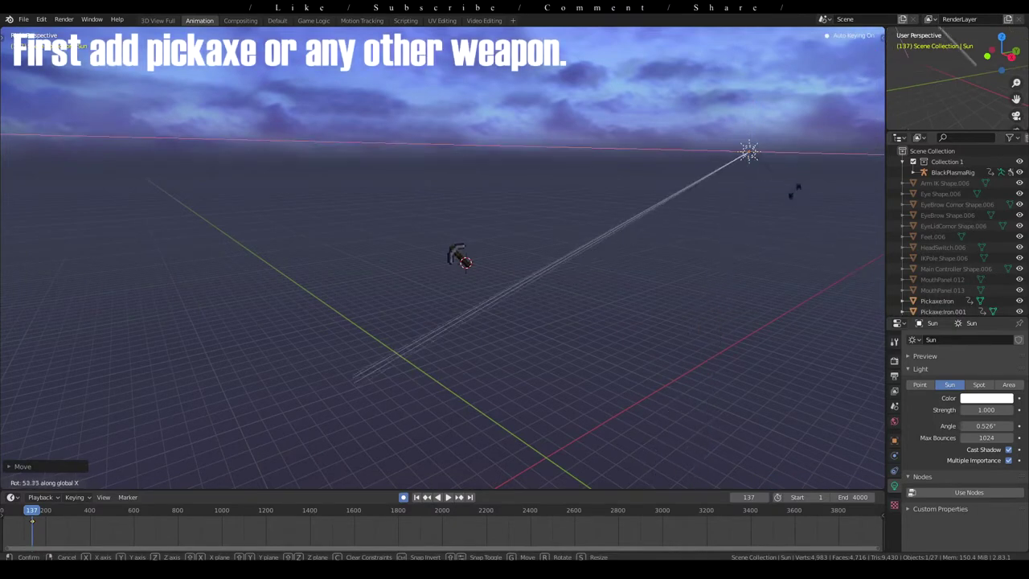
left_click(794, 209)
middle_click_drag(794, 209, 486, 198)
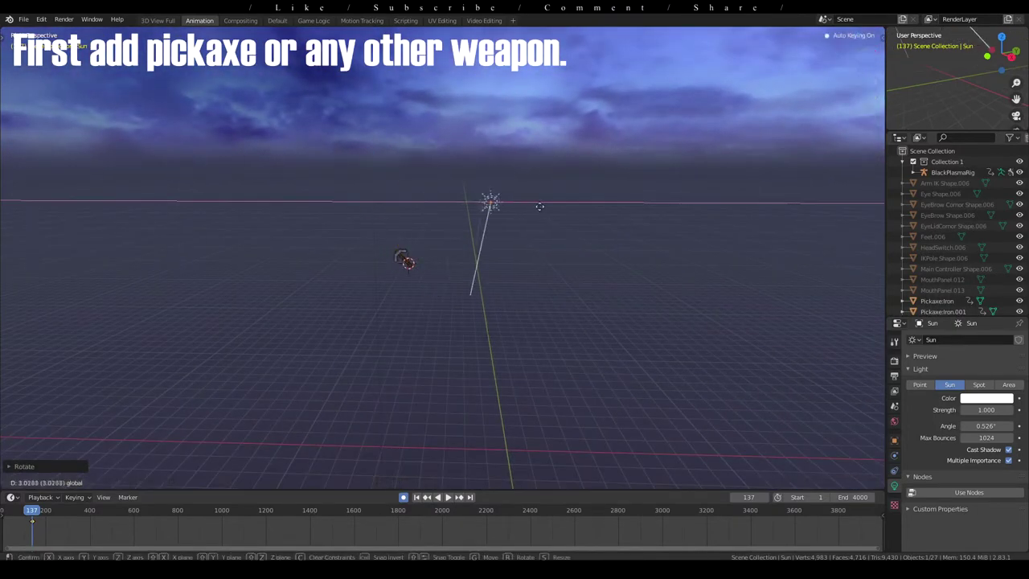
key("r")
left_click(409, 260)
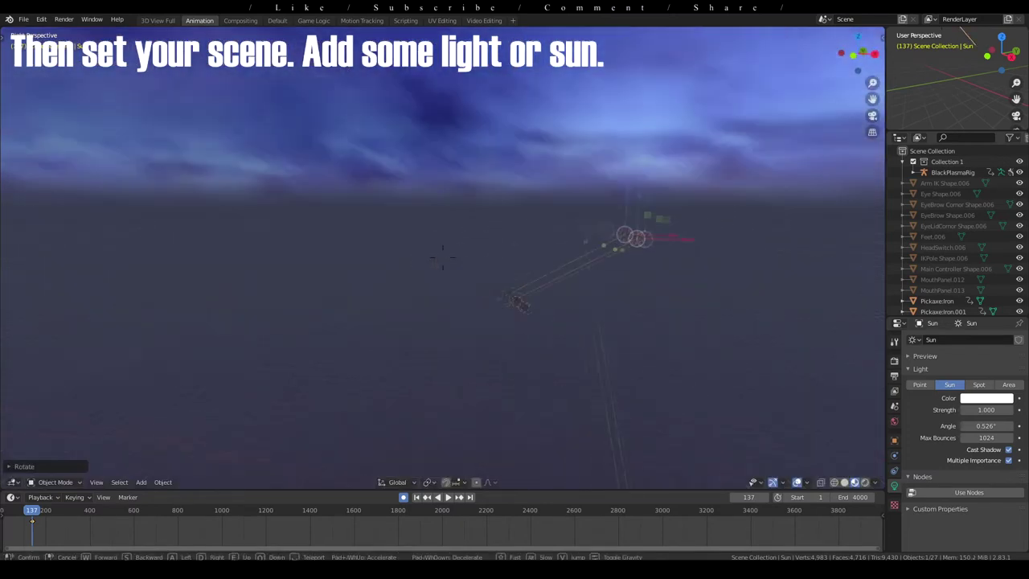
middle_click_drag(408, 259, 443, 262)
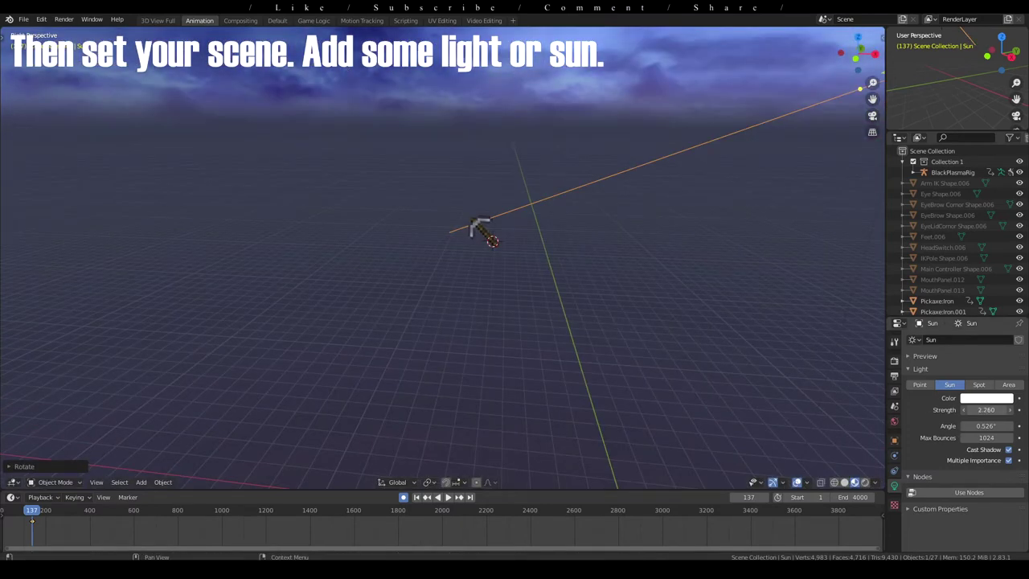
Walk the view closer to the pickaxe and bring up the header's area options.
key("shift+grave")
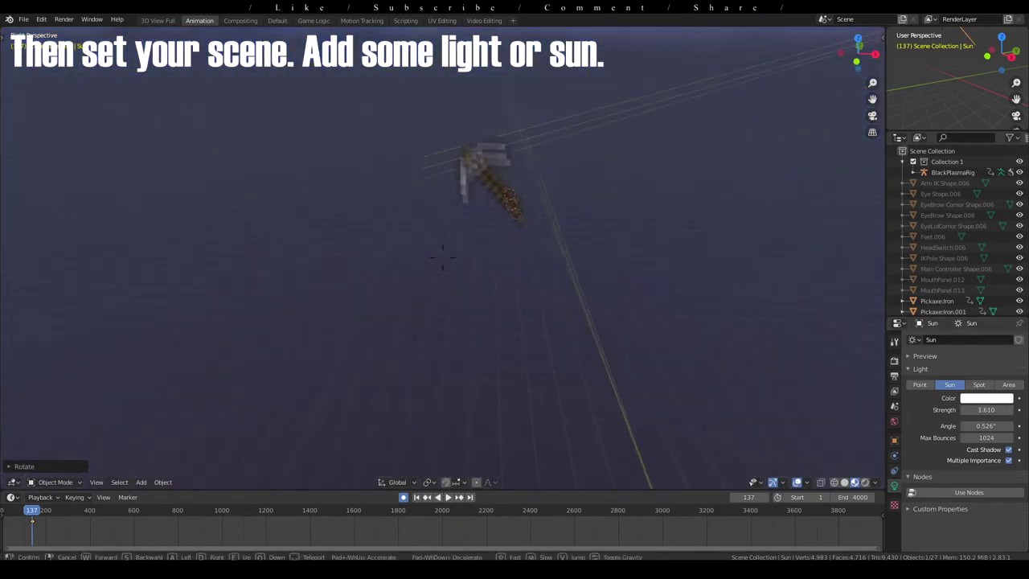
key("w")
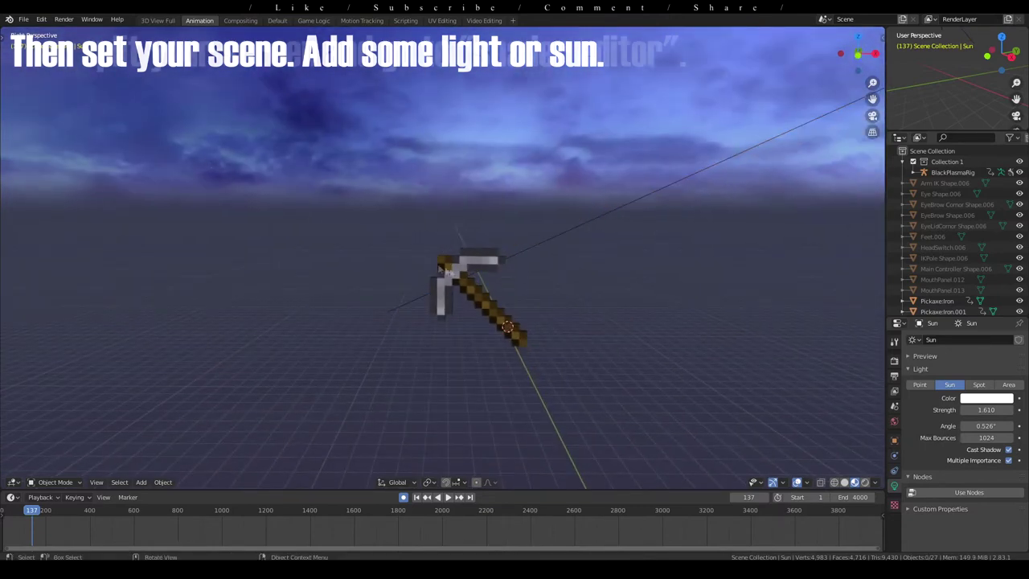
right_click(427, 30)
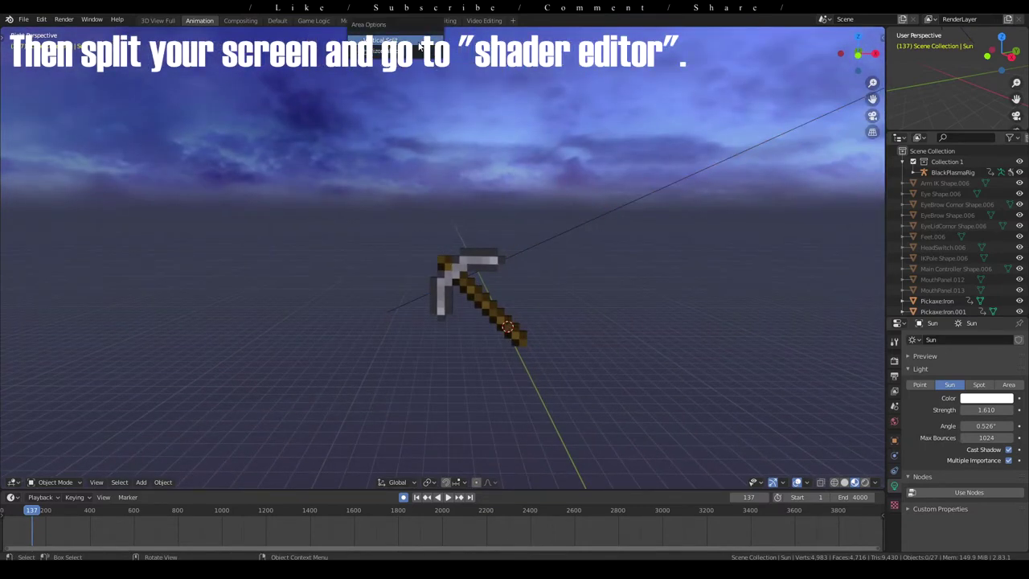
Split the view vertically and turn the left area into a narrow Shader Editor.
left_click(473, 87)
left_click(12, 481)
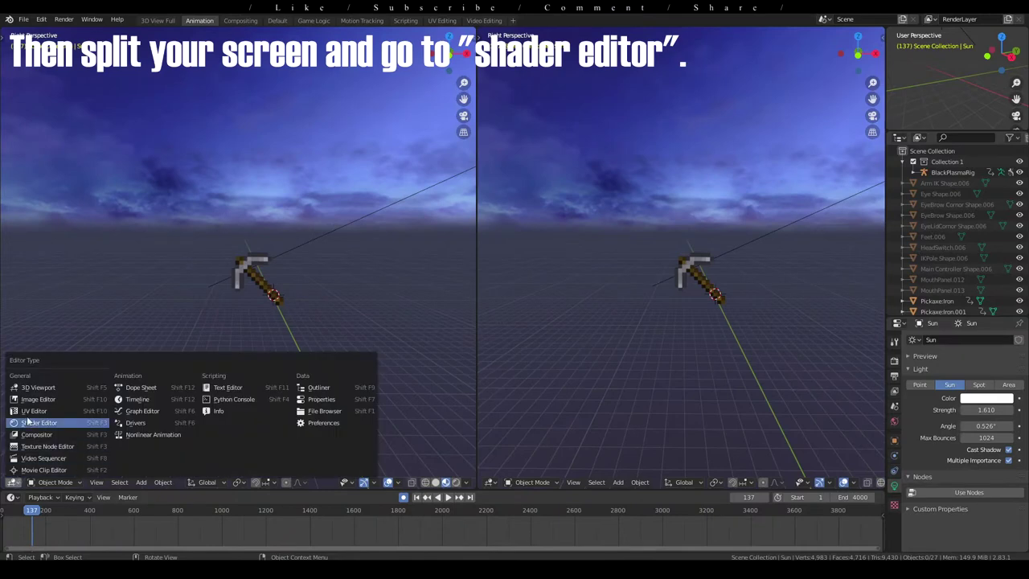
left_click(33, 425)
left_click_drag(476, 278, 404, 280)
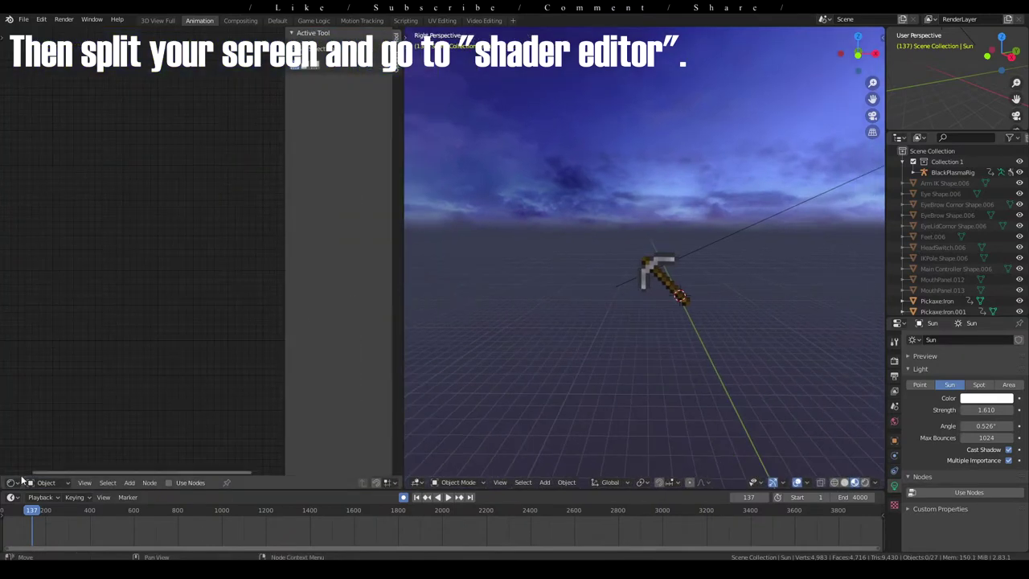
key("n")
Select the pickaxe to show its Blade.002 nodes mixing Glossy and Diffuse at 0.600.
left_click(659, 273)
mouse_move(234, 333)
middle_mouse_down()
mouse_move(314, 337)
mouse_move(254, 330)
middle_mouse_up()
scroll(309, 338, "up", 2)
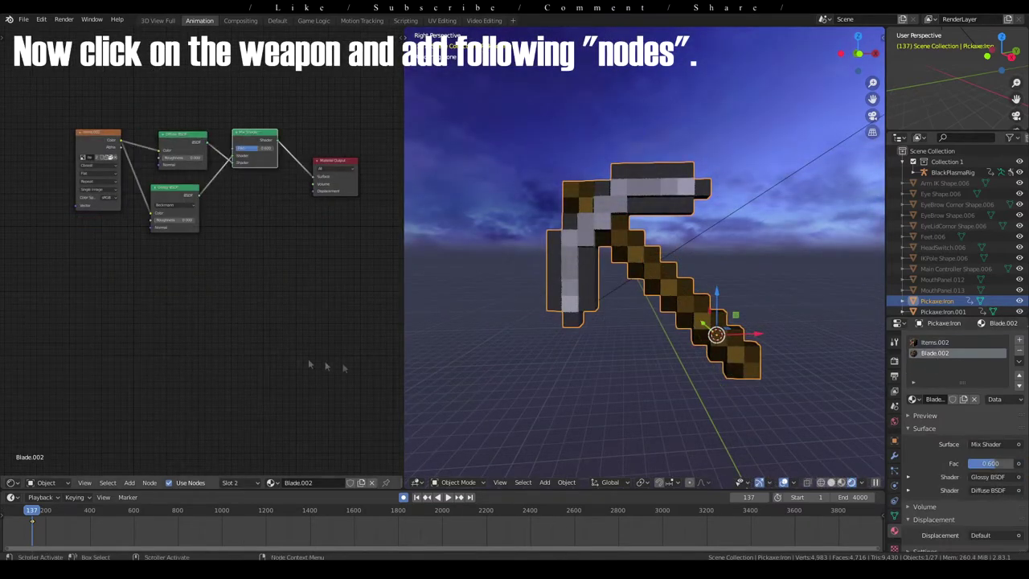
Add a Noise Texture and insert a Hue Saturation Value node into the blade's link.
type("noi")
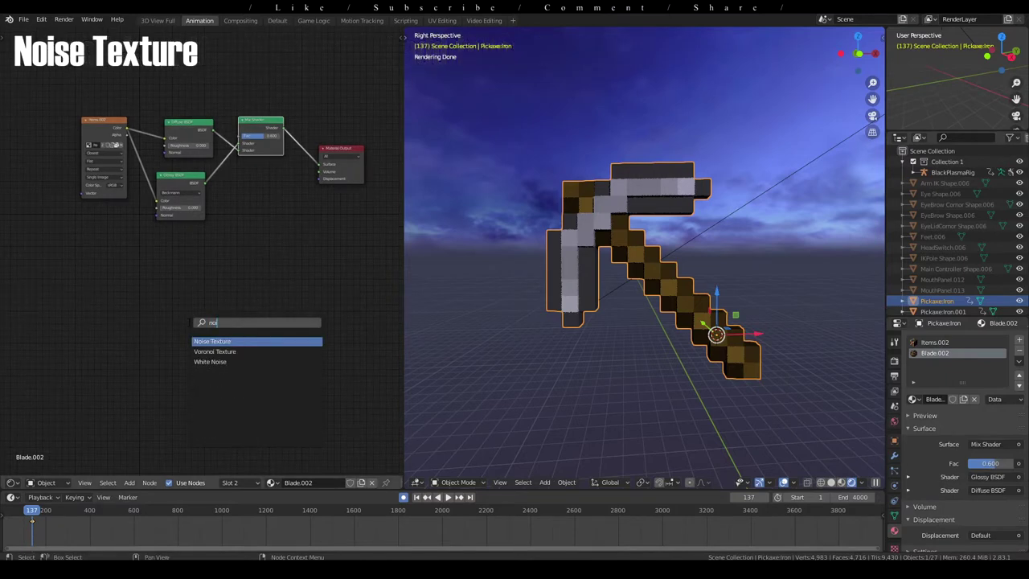
left_click(239, 341)
mouse_move(322, 173)
left_mouse_down("alt")
mouse_move(340, 310)
mouse_move(327, 320)
left_mouse_up("alt")
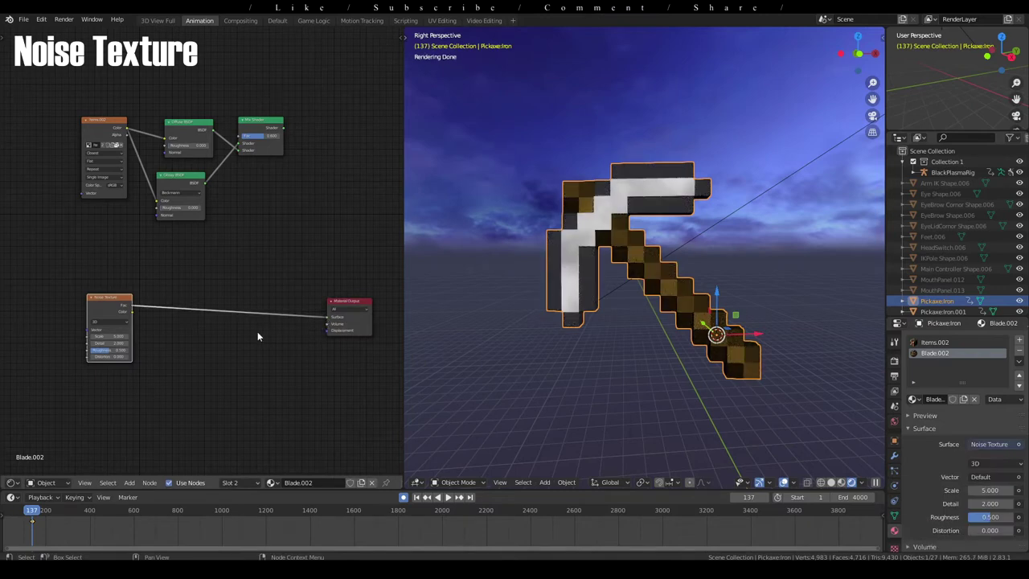
key("shift+a")
left_click(185, 321)
type("hue")
key("Return")
left_click(185, 304)
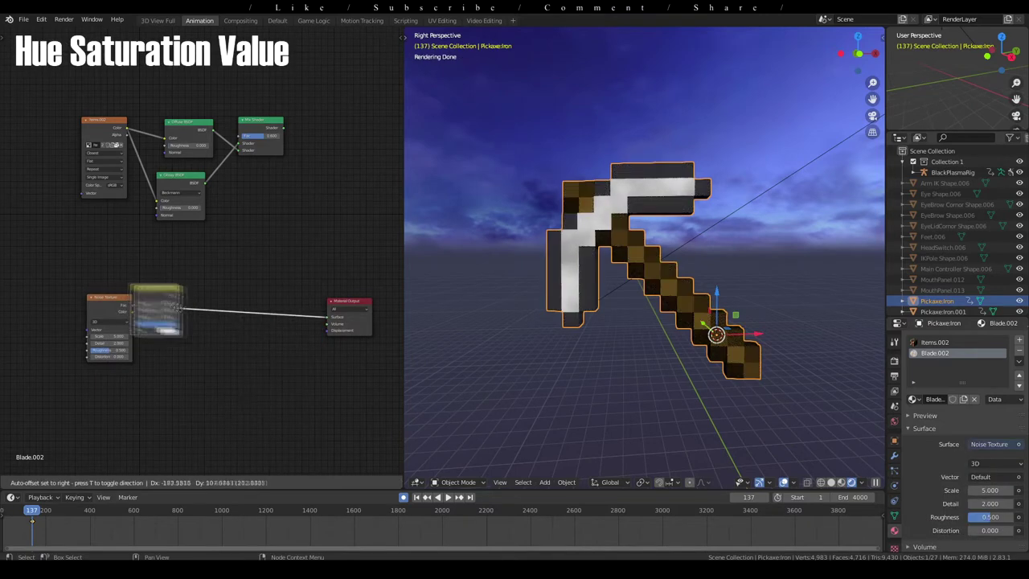
Insert Bright/Contrast and Diffuse BSDF nodes before the Material Output.
key("shift+a")
left_click(203, 326)
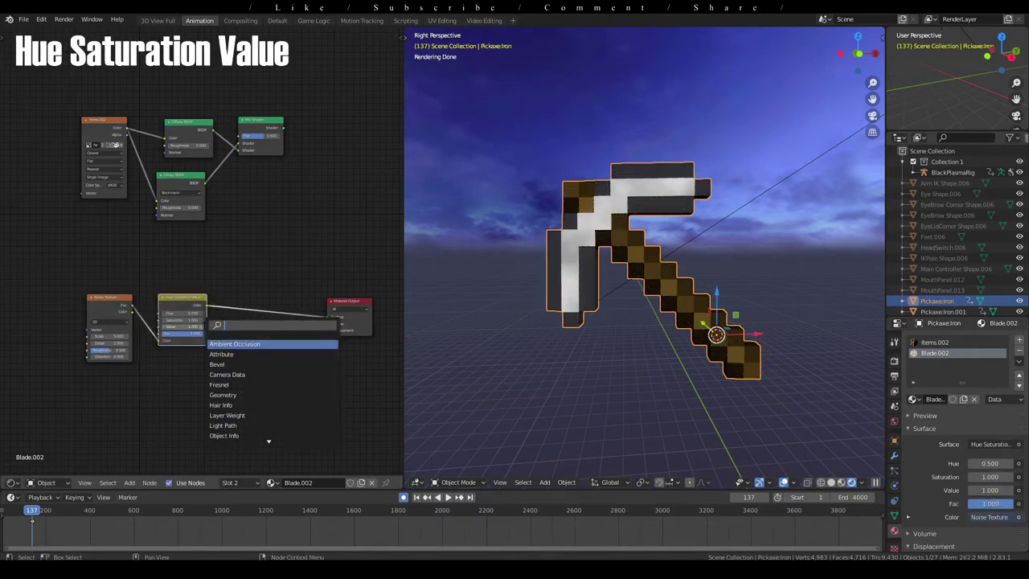
type("bri")
left_click(230, 353)
left_click(255, 308)
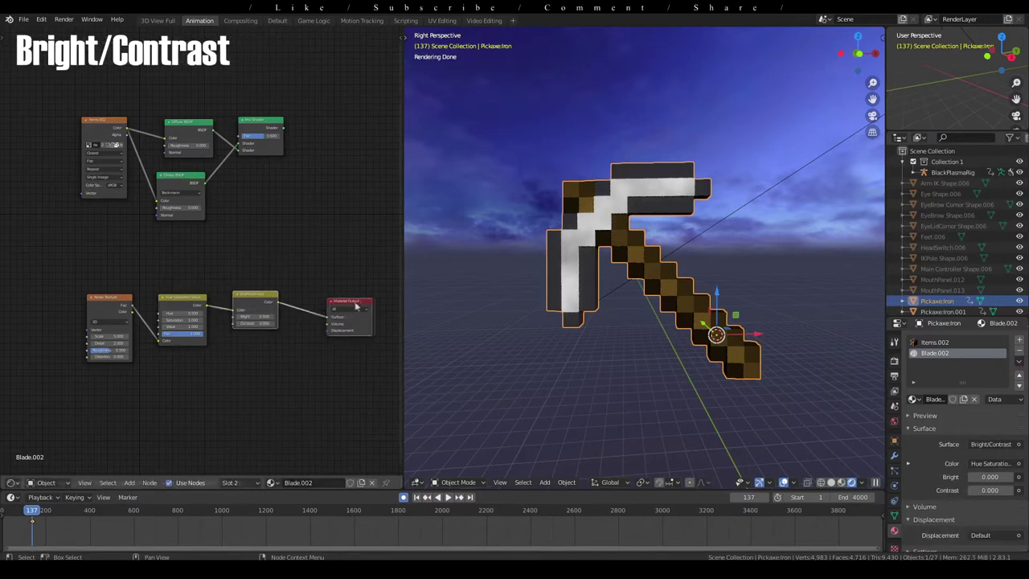
key("shift+a")
left_click(319, 313)
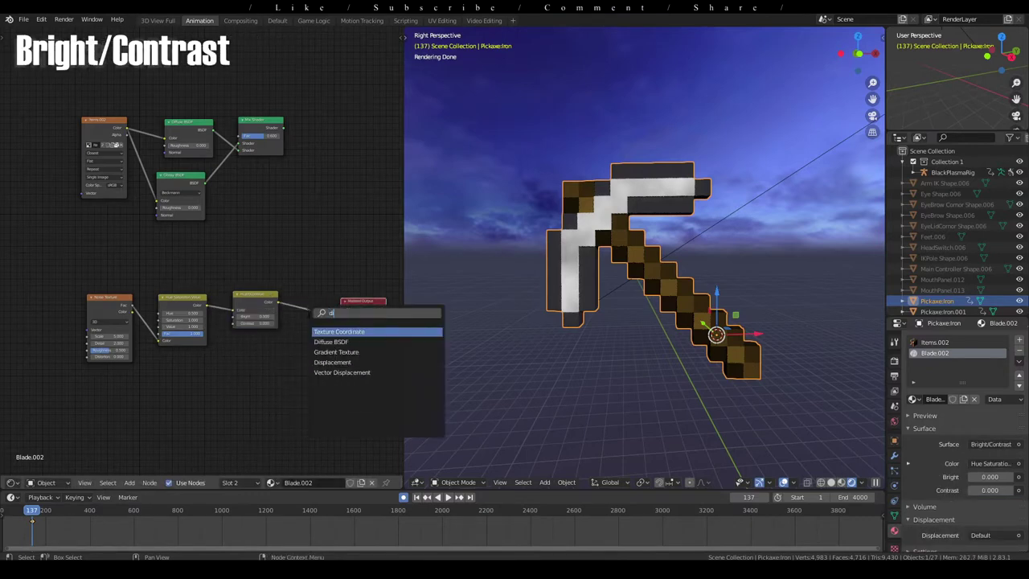
left_click(330, 342)
left_click(377, 327)
scroll(348, 359, "up", 1)
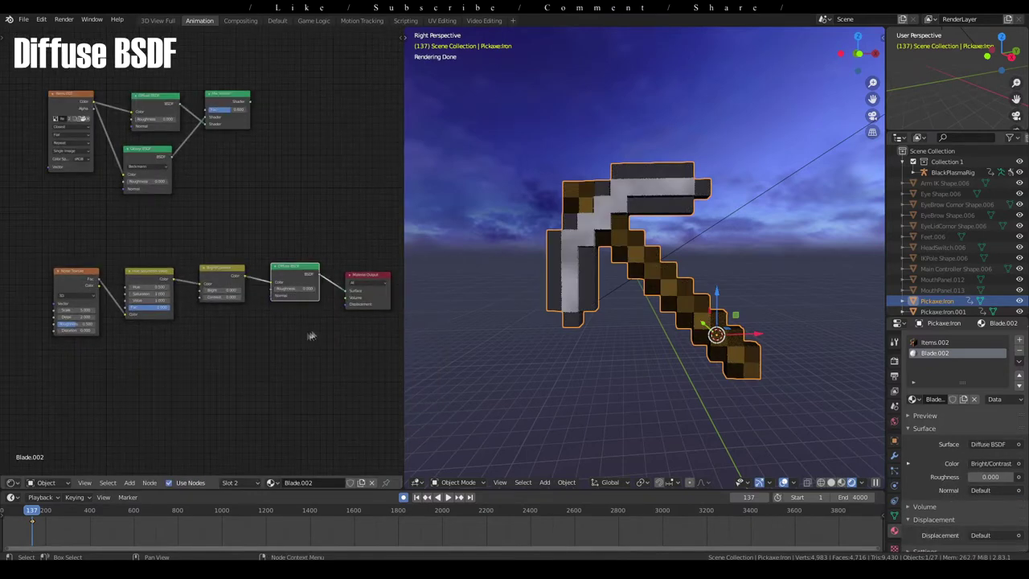
scroll(185, 345, "up", 1)
Raise Bright toward 2.000 and feed a Texture Coordinate node into the Noise Texture's Vector.
left_click_drag(219, 293, 284, 295)
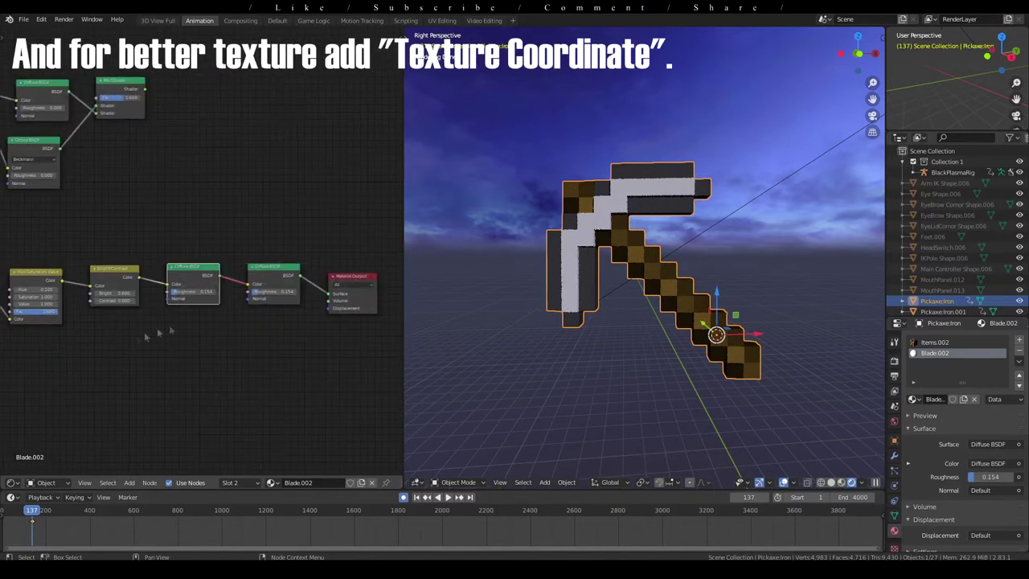
middle_click_drag(217, 340, 314, 328)
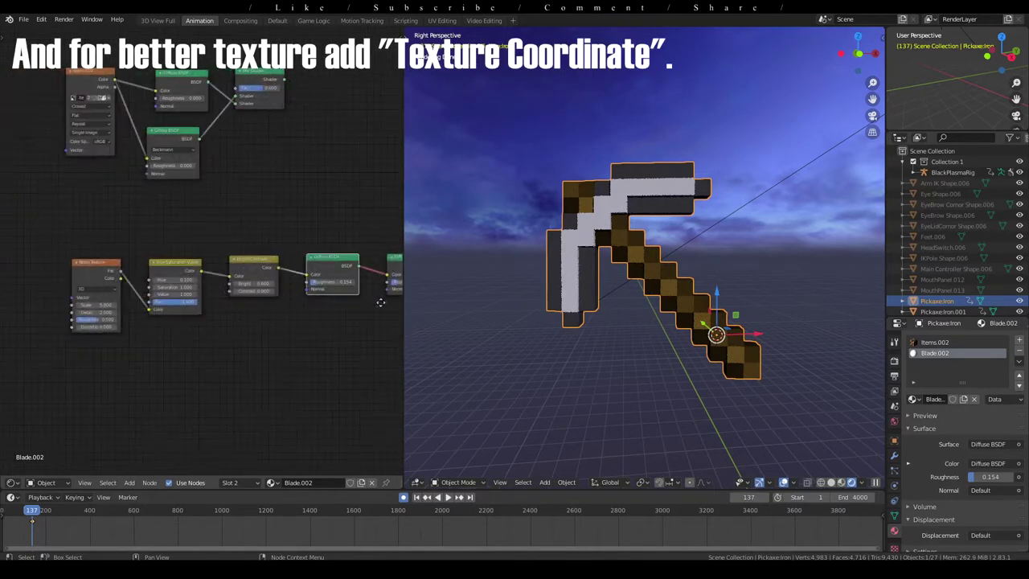
key("shift+a")
left_click(128, 341)
key("Return")
left_click(81, 285)
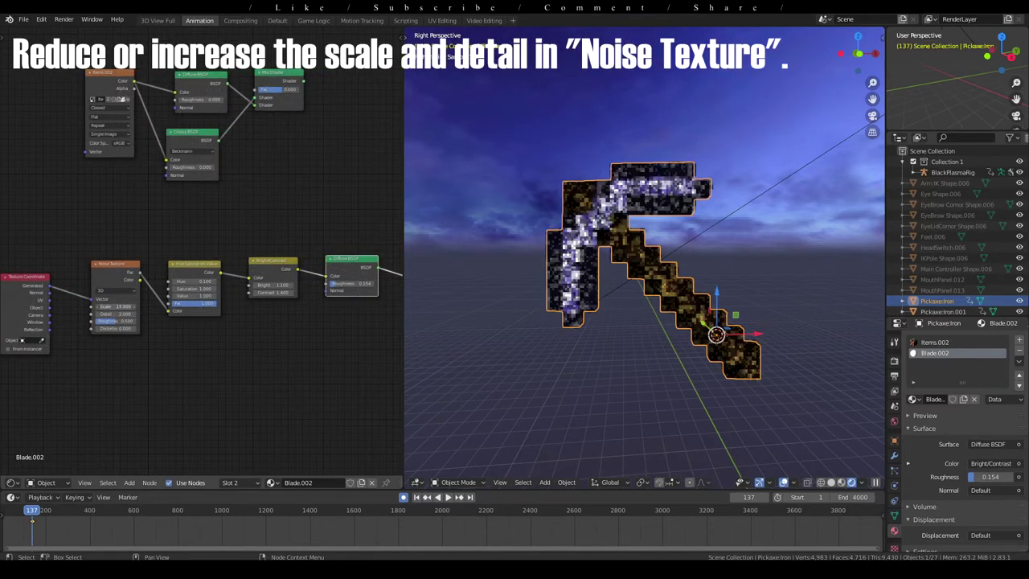
mouse_move(113, 306)
left_mouse_down()
mouse_move(102, 306)
mouse_move(110, 312)
left_mouse_up()
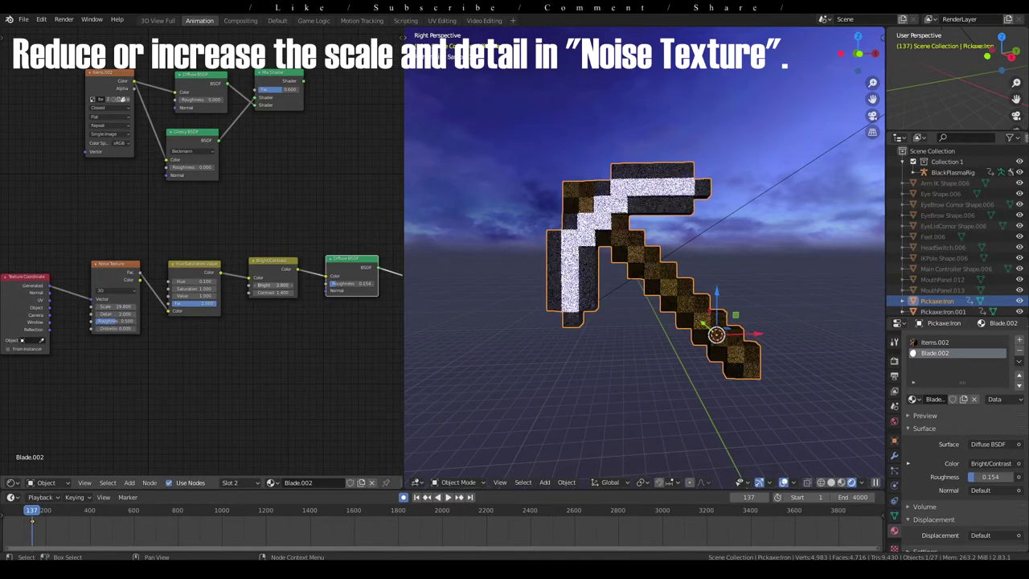
Set noise Scale to 23.200, Detail to 7.800 and Hue to 0.700.
scroll(265, 321, "up", 2)
mouse_move(84, 326)
left_mouse_down()
mouse_move(128, 327)
mouse_move(64, 326)
left_mouse_up()
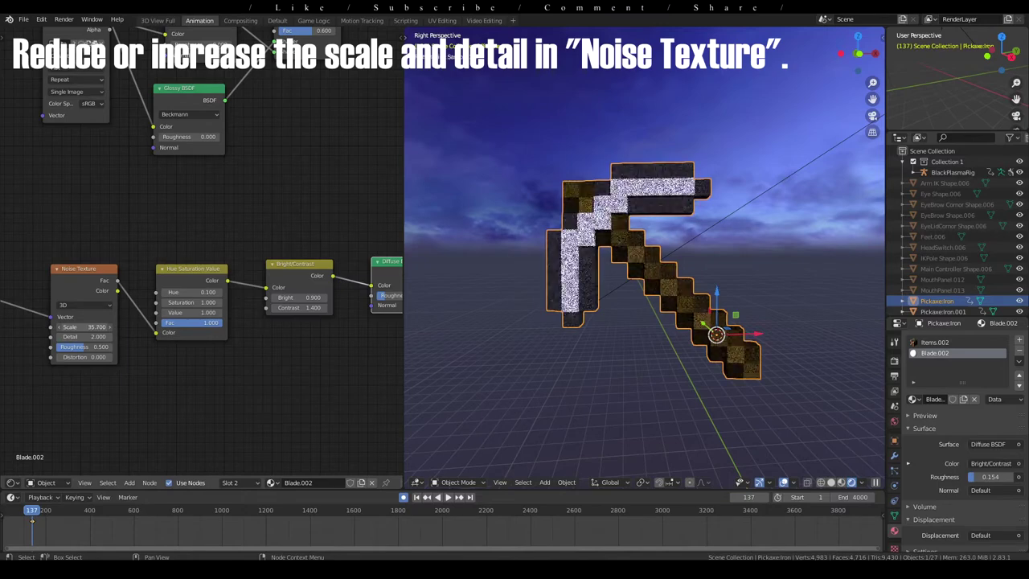
mouse_move(80, 337)
left_mouse_down()
mouse_move(113, 336)
mouse_move(105, 327)
left_mouse_up()
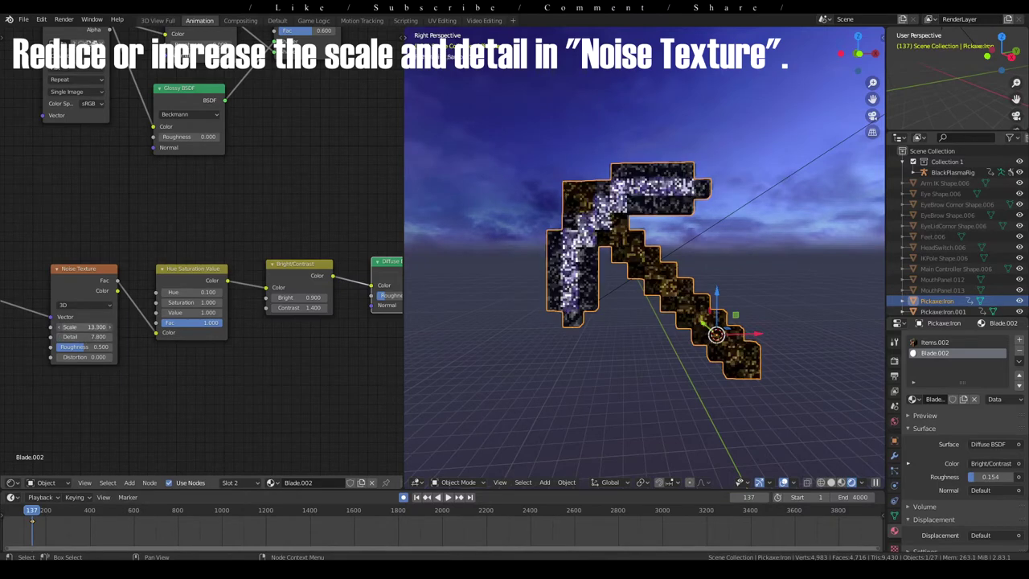
left_click_drag(181, 301, 213, 302)
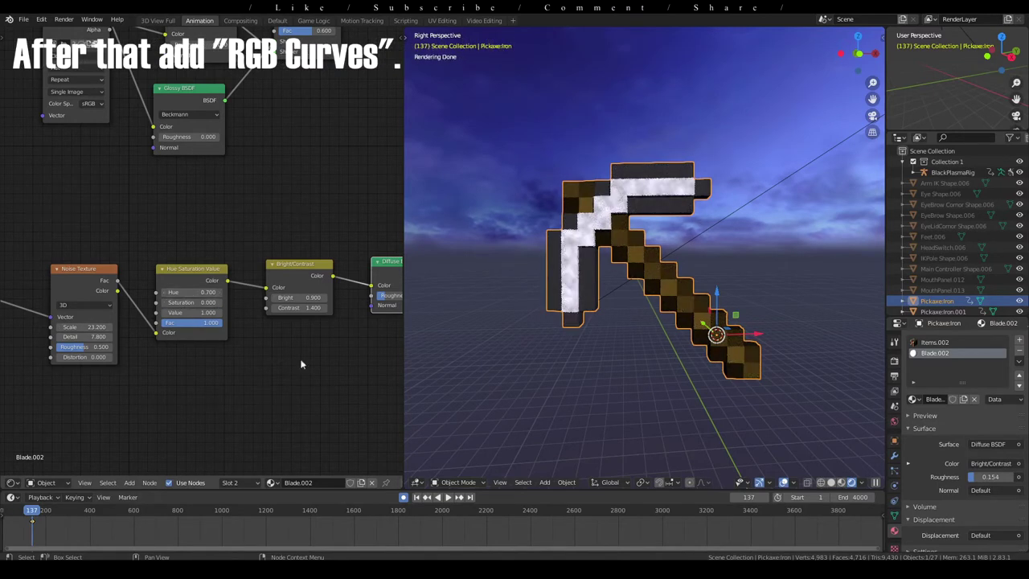
middle_click_drag(298, 361, 209, 356)
key("shift+a")
Insert an RGB Curves node after Bright/Contrast and shape its channels for a pale blue tint.
type("rgb")
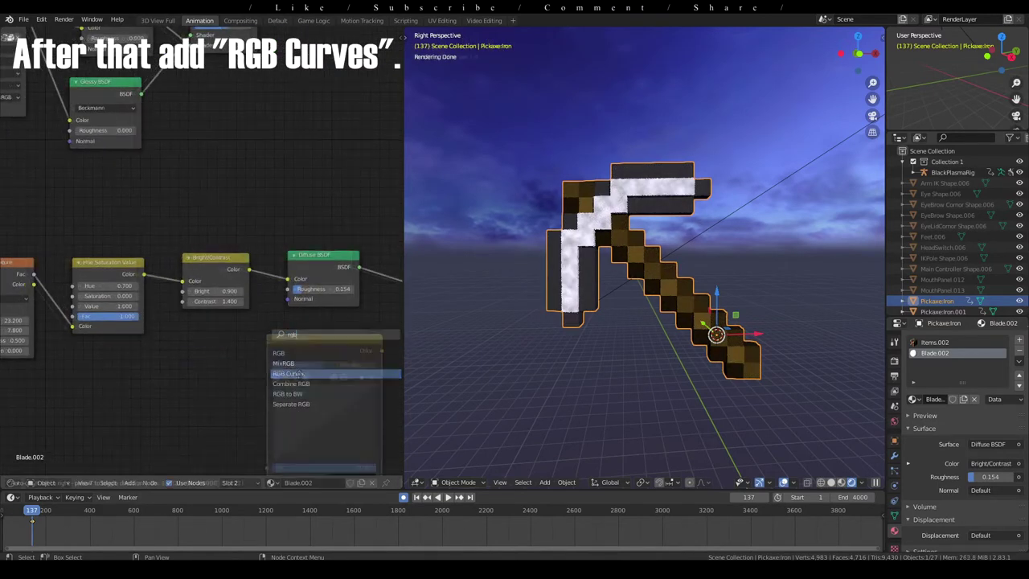
key("Return")
left_click(279, 279)
left_click_drag(340, 330, 339, 311)
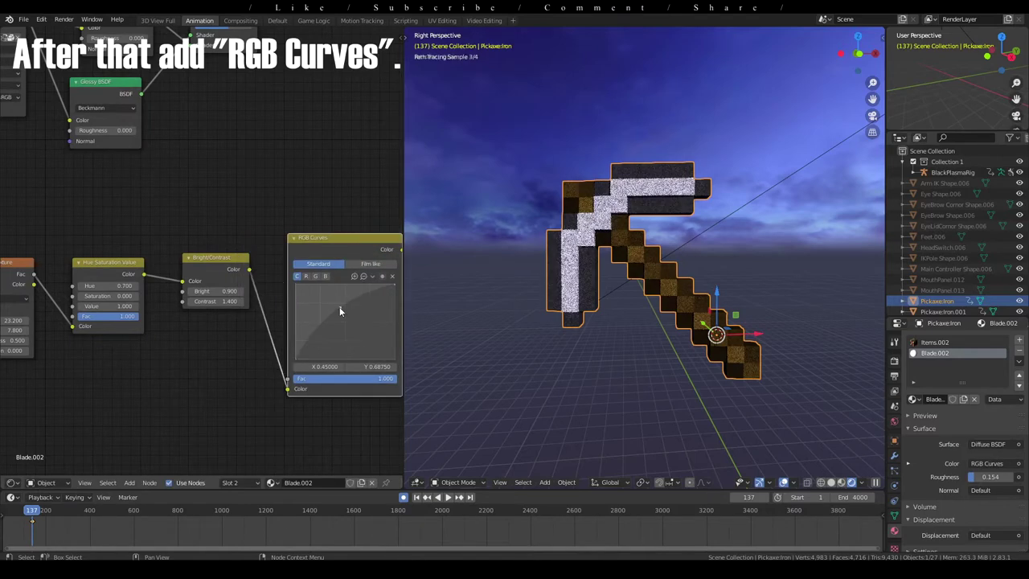
left_click(314, 276)
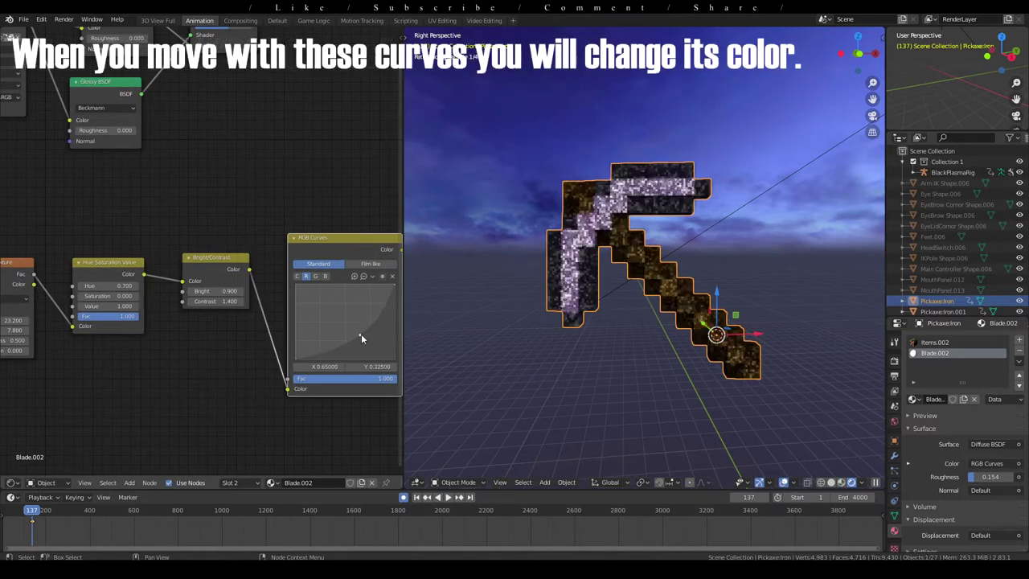
left_click_drag(349, 323, 363, 333)
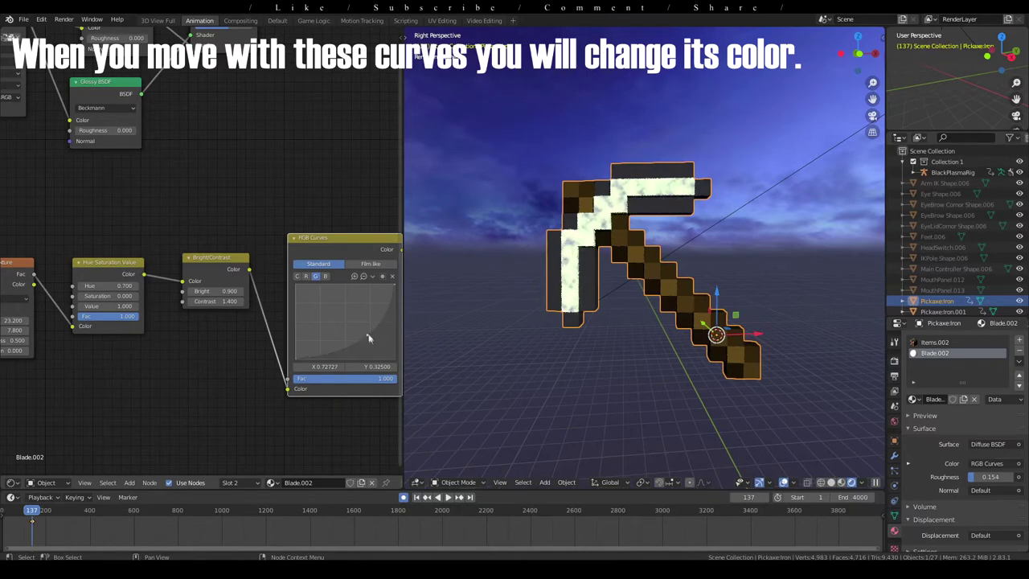
left_click(316, 278)
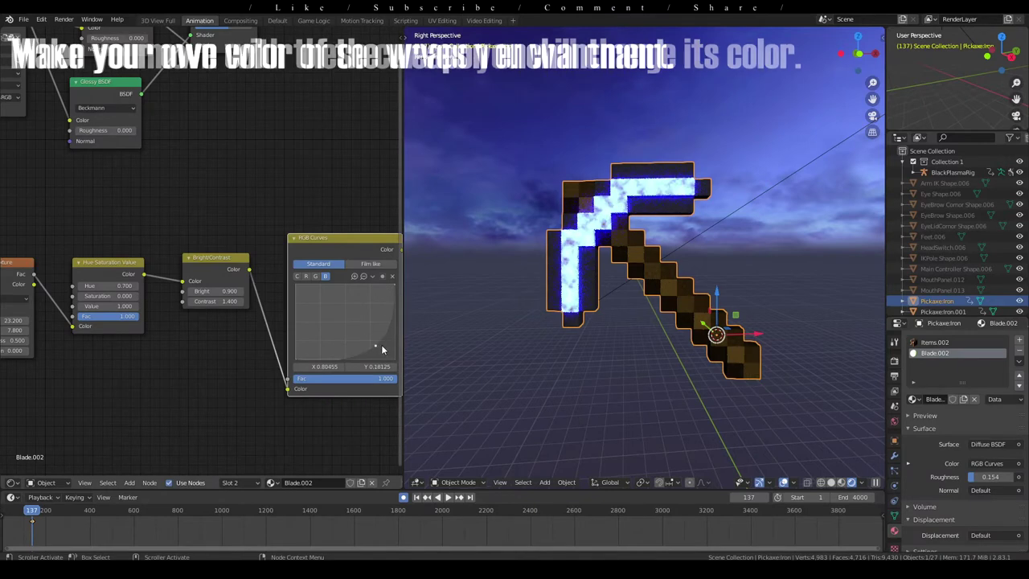
left_click(316, 277)
left_click_drag(366, 340, 363, 338)
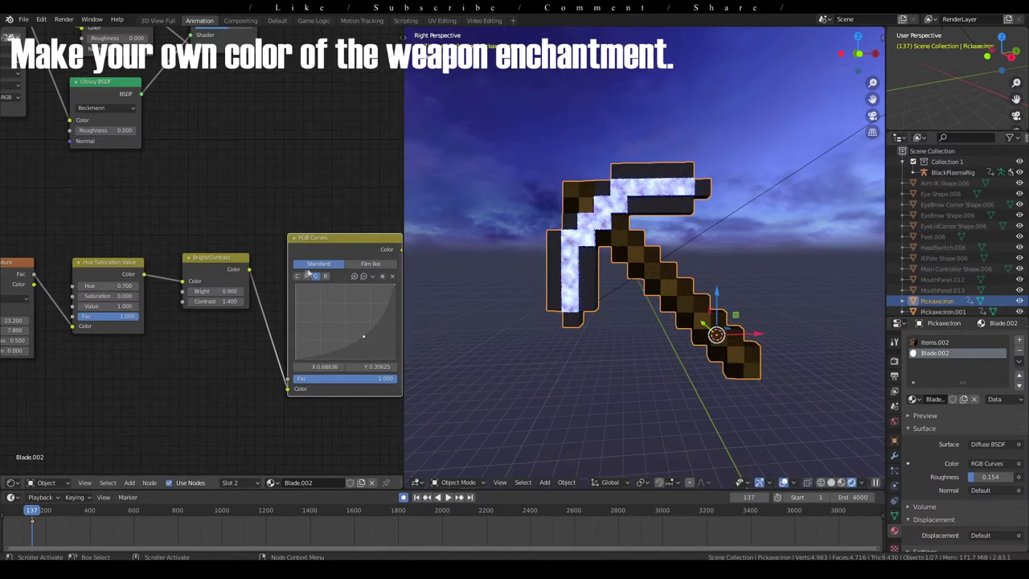
Set noise Scale to 12.300, lower brightness and contrast to 1.200, and select the chain.
middle_click_drag(345, 334, 376, 333)
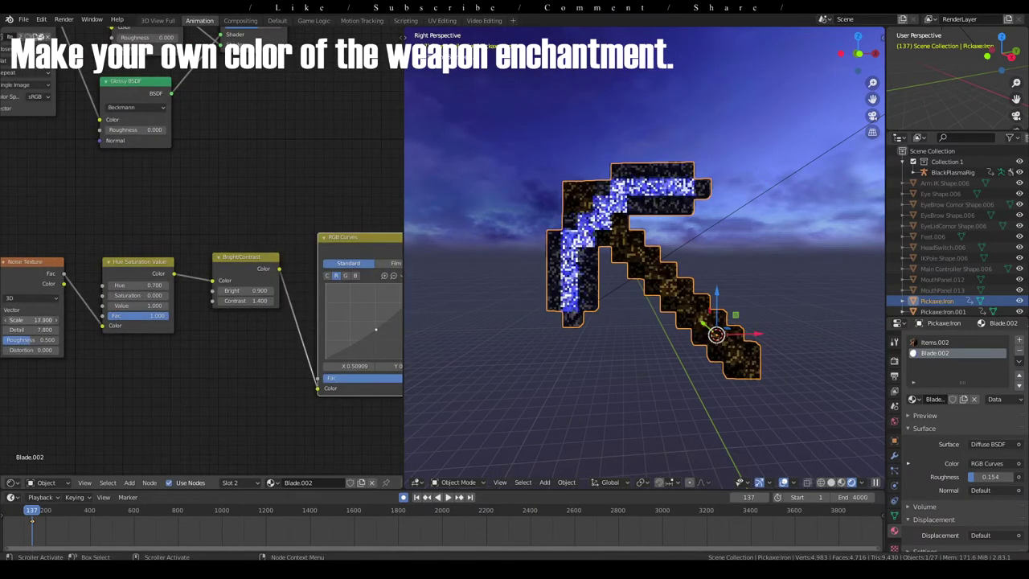
left_click_drag(20, 320, 40, 329)
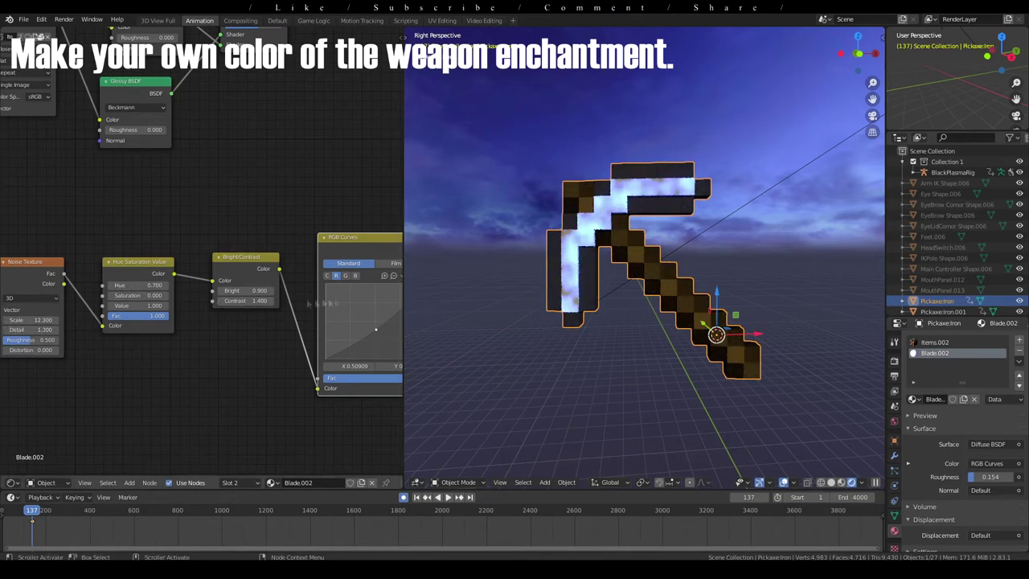
mouse_move(222, 291)
left_mouse_down()
mouse_move(211, 291)
mouse_move(245, 301)
left_mouse_up()
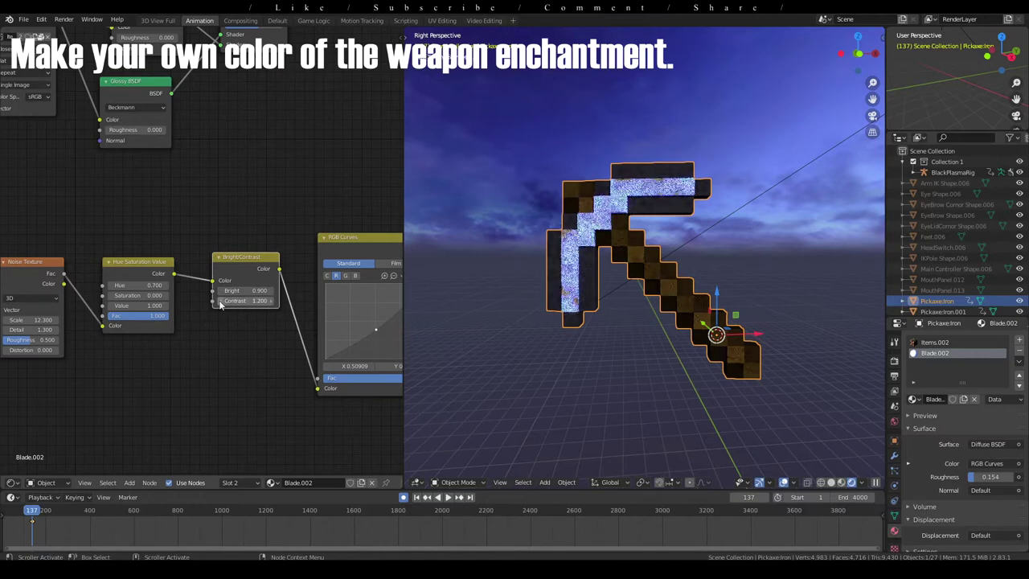
middle_click_drag(266, 298, 82, 289)
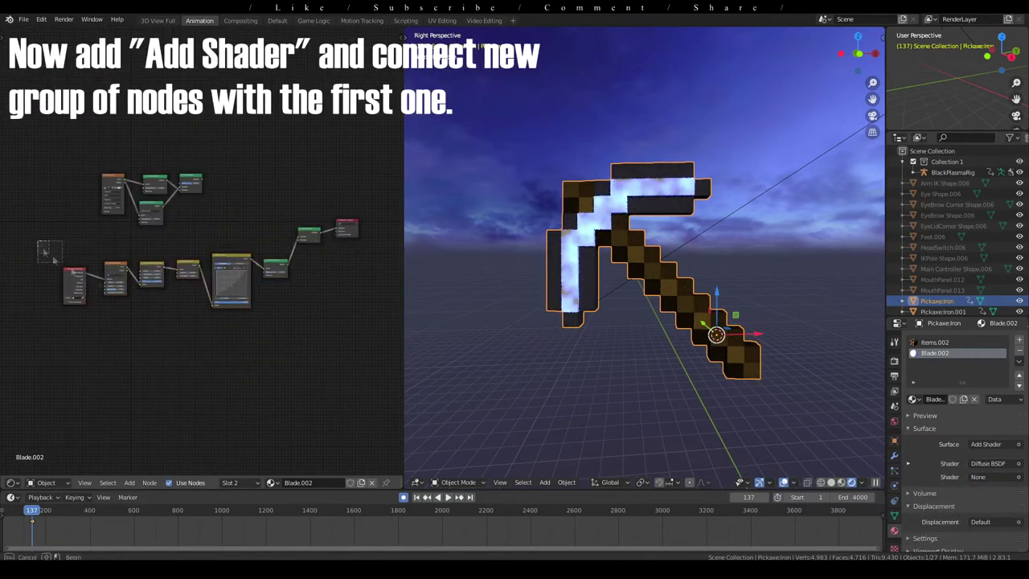
left_click_drag(53, 259, 326, 322)
Merge Mix Shader and Diffuse BSDF via an Add Shader into Surface, Diffuse Roughness 0.277.
left_click_drag(294, 262, 249, 270)
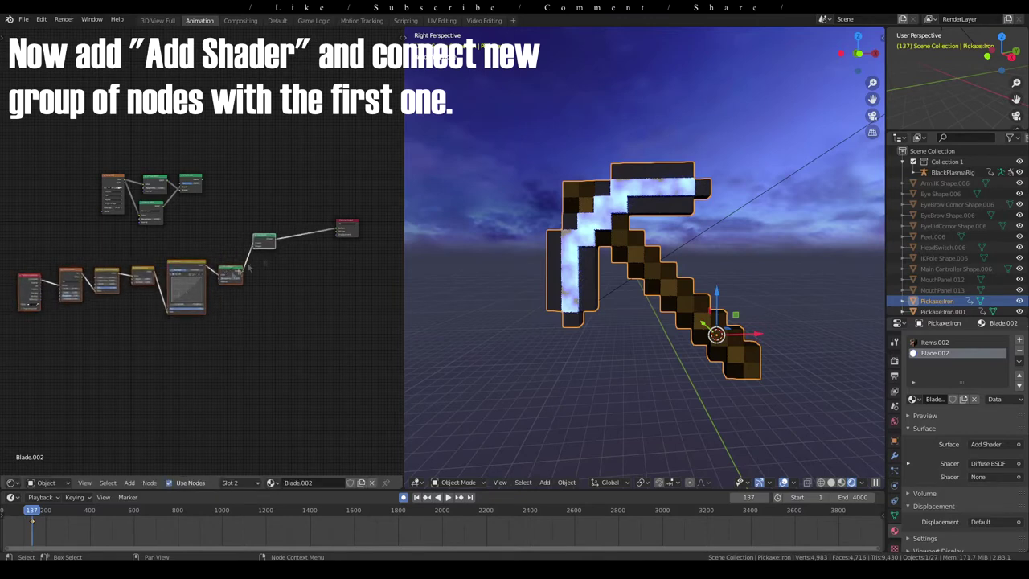
scroll(265, 242, "up", 2)
scroll(305, 209, "up", 3)
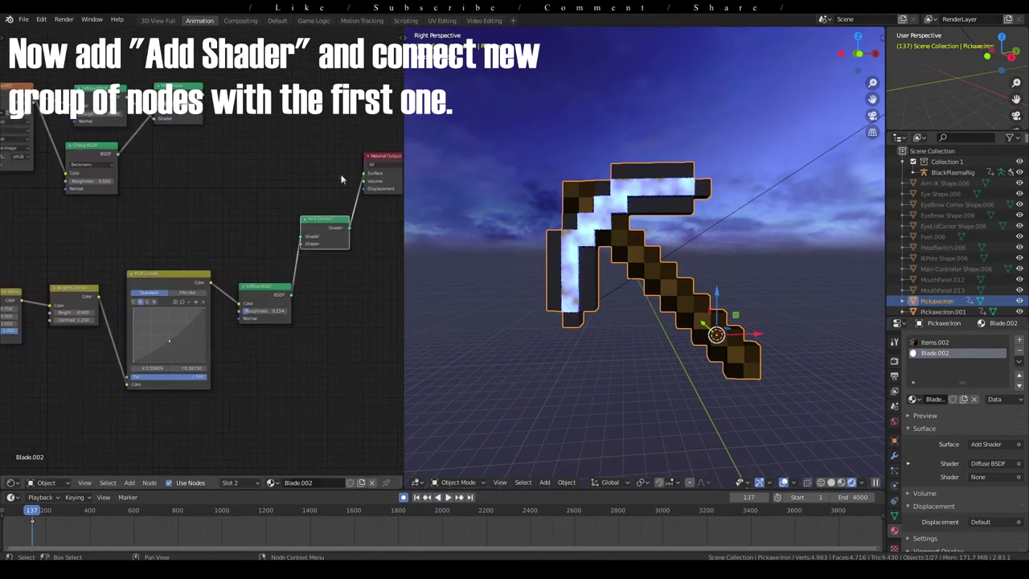
left_click_drag(315, 158, 365, 175)
middle_click_drag(330, 288, 313, 251)
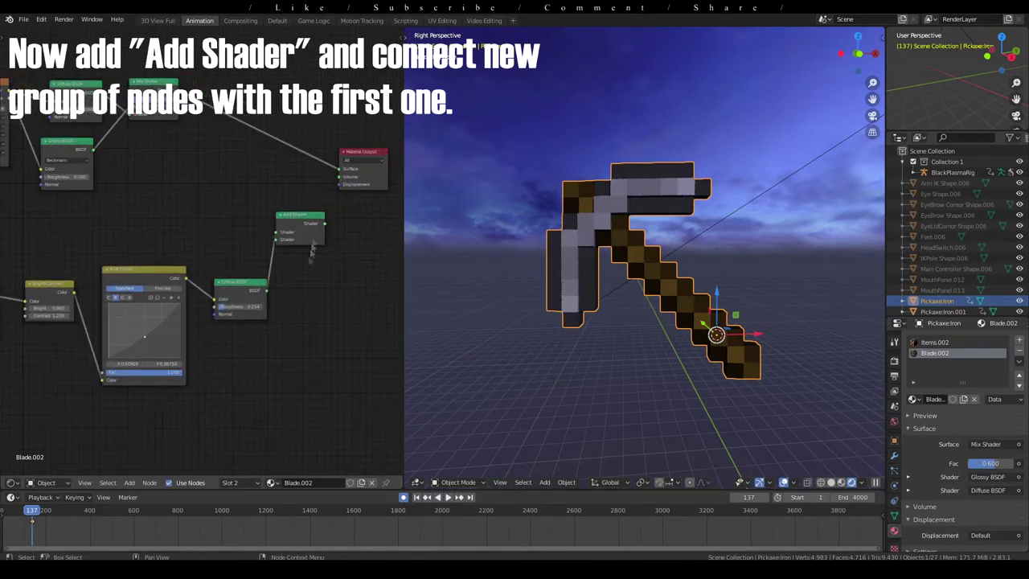
left_click_drag(277, 233, 277, 232)
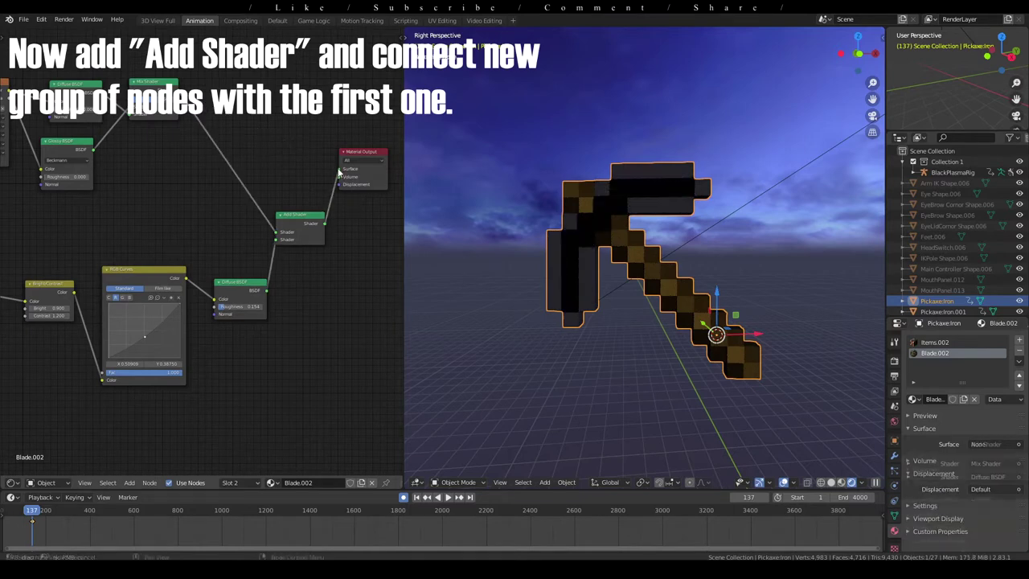
left_click_drag(340, 171, 339, 172)
scroll(324, 285, "up", 2)
left_click_drag(237, 323, 257, 323)
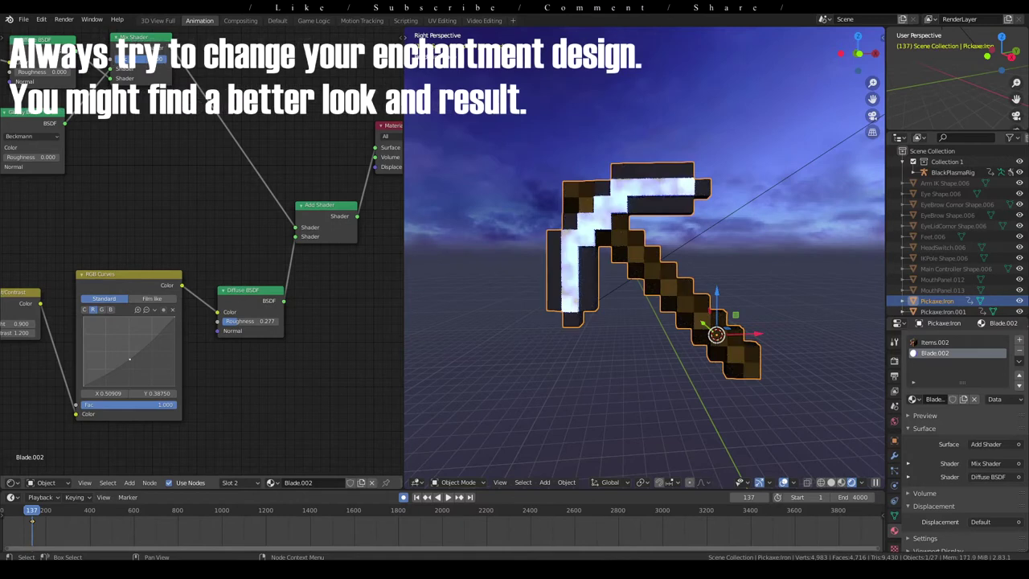
Fine-tune the noise values, lower Bright to 0.700 and delete the Diffuse BSDF node.
mouse_move(241, 185)
middle_mouse_down()
mouse_move(207, 183)
mouse_move(292, 356)
middle_mouse_up()
scroll(207, 183, "down", 3)
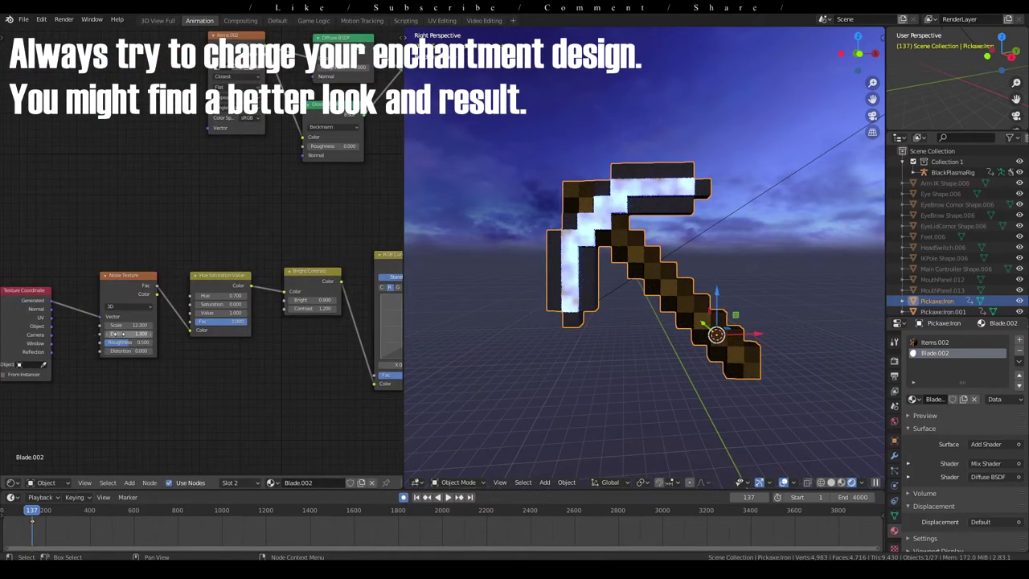
left_click_drag(133, 342, 149, 343)
left_click_drag(288, 300, 265, 300)
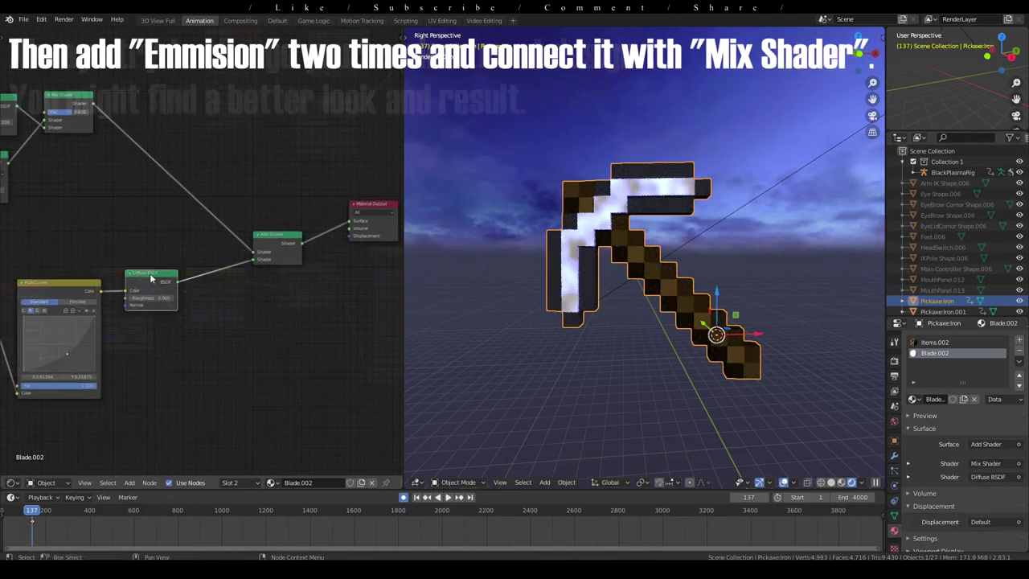
key("x")
key("shift+a")
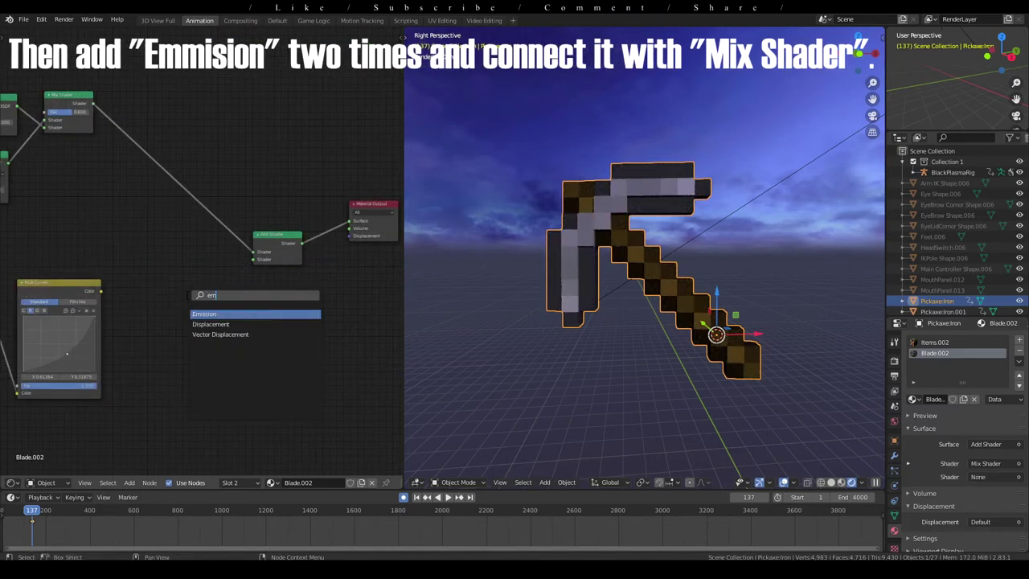
Feed the curve colour into a new Emission connected to the Add Shader, and duplicate it.
key("Return")
left_click(149, 288)
left_click_drag(100, 291, 125, 302)
left_click_drag(245, 273, 253, 259)
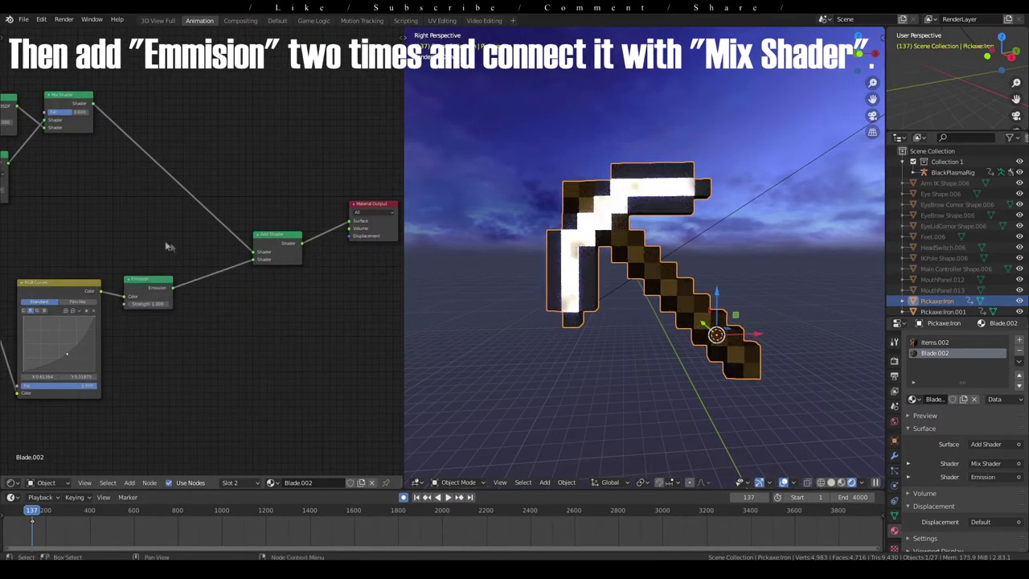
key("shift+d")
middle_click_drag(320, 218, 242, 235)
Add a Mix Shader before the Material Output, removing a stray extra Add Shader.
key("shift+a")
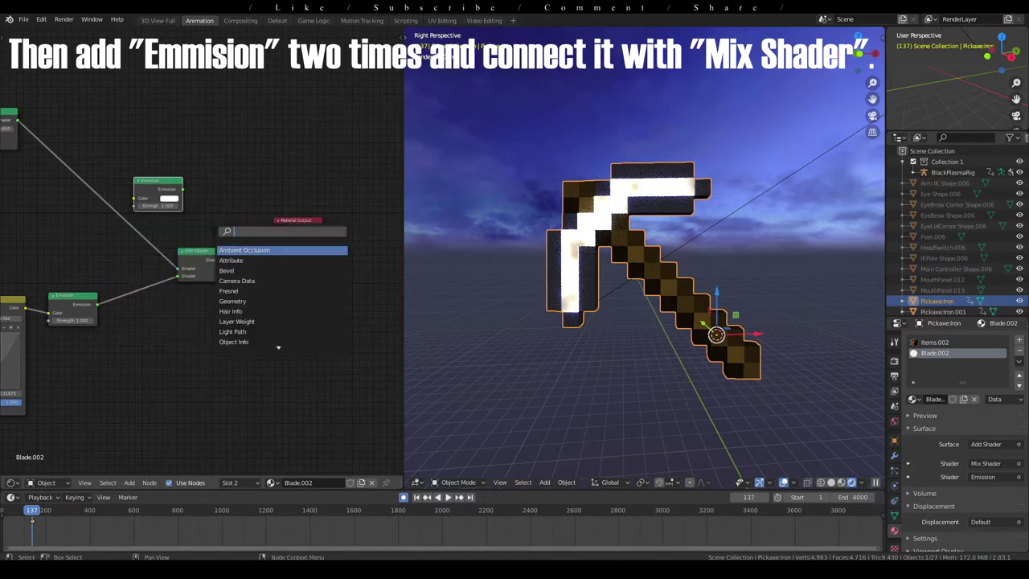
type("add")
key("Return")
left_click(278, 229)
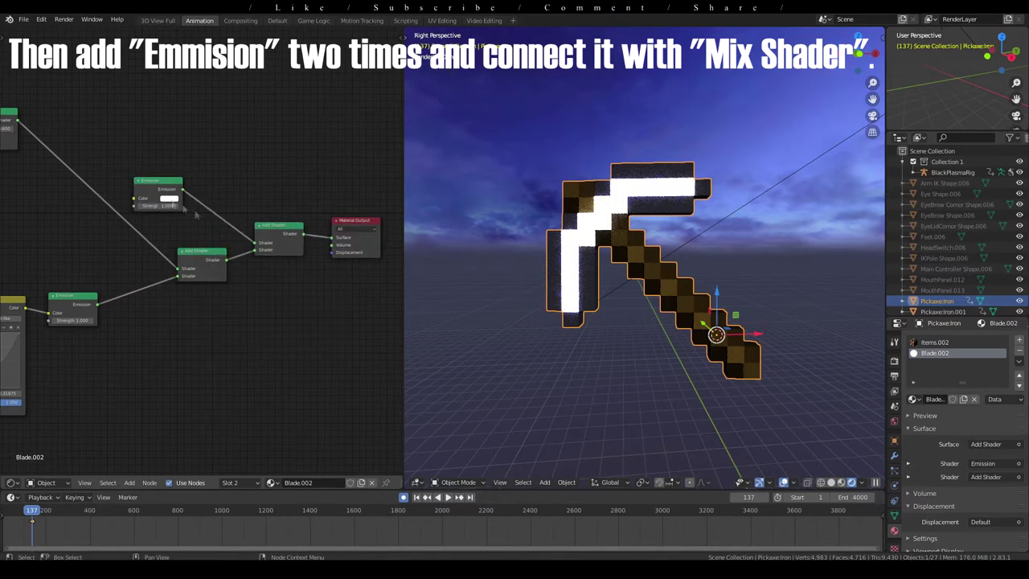
key("x")
key("shift+a")
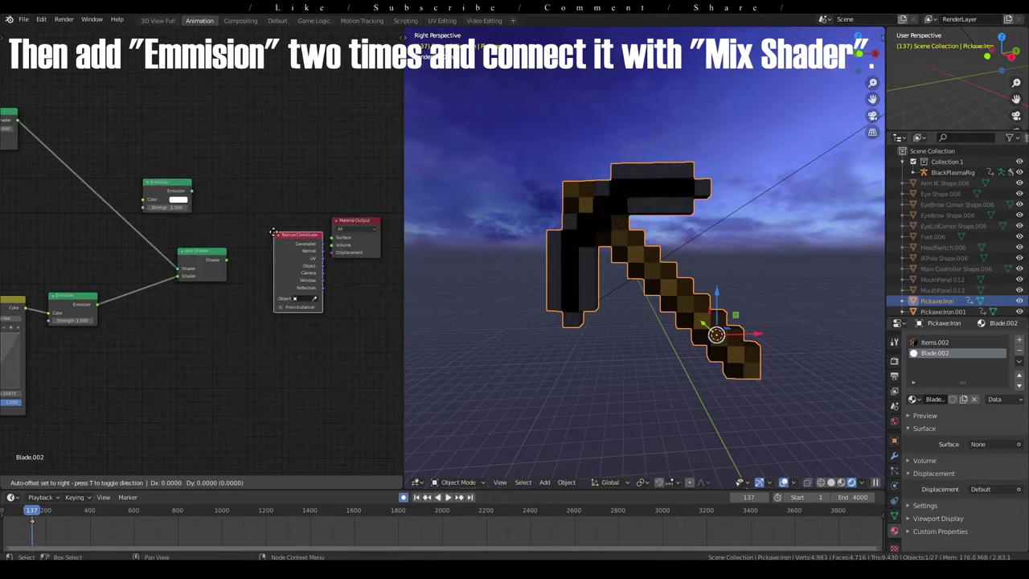
type("mix")
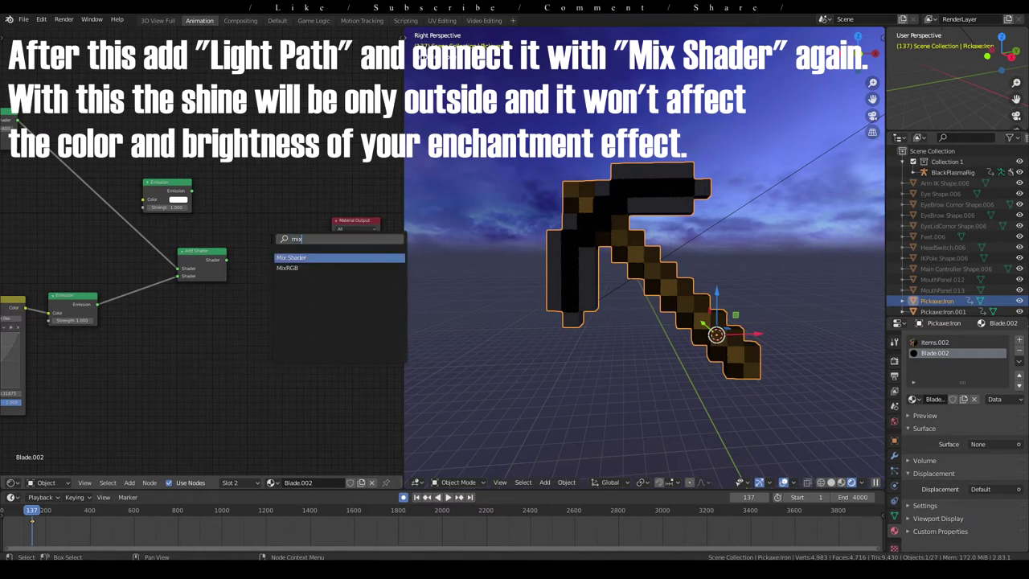
key("Return")
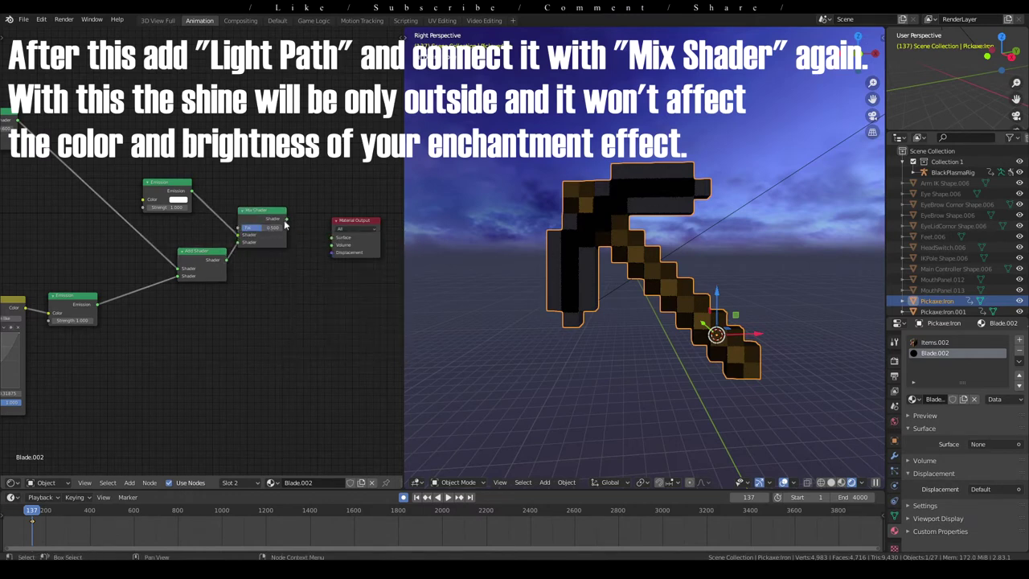
left_click_drag(285, 218, 331, 237)
Drive the Mix Shader factor with Light Path's Is Camera Ray and recolour the glow emission.
key("shift+a")
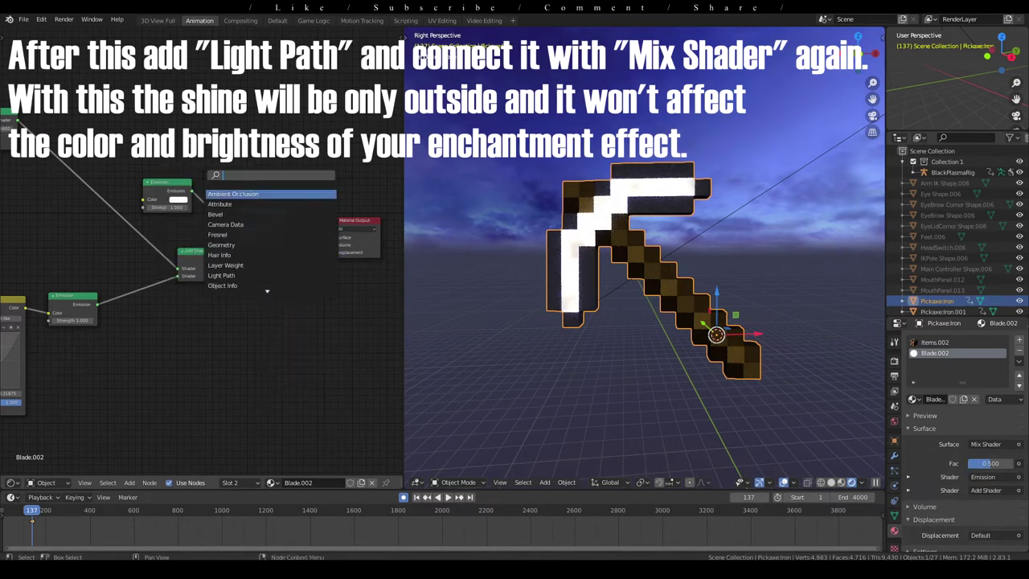
type("lig")
key("Return")
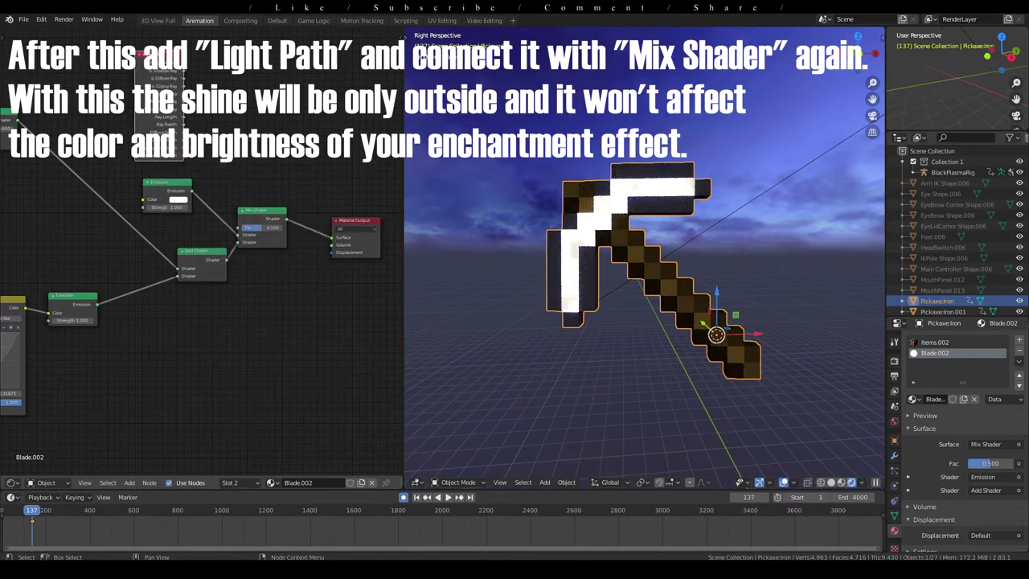
left_click_drag(229, 145, 239, 227)
mouse_move(252, 312)
middle_mouse_down()
mouse_move(317, 299)
mouse_move(274, 321)
middle_mouse_up()
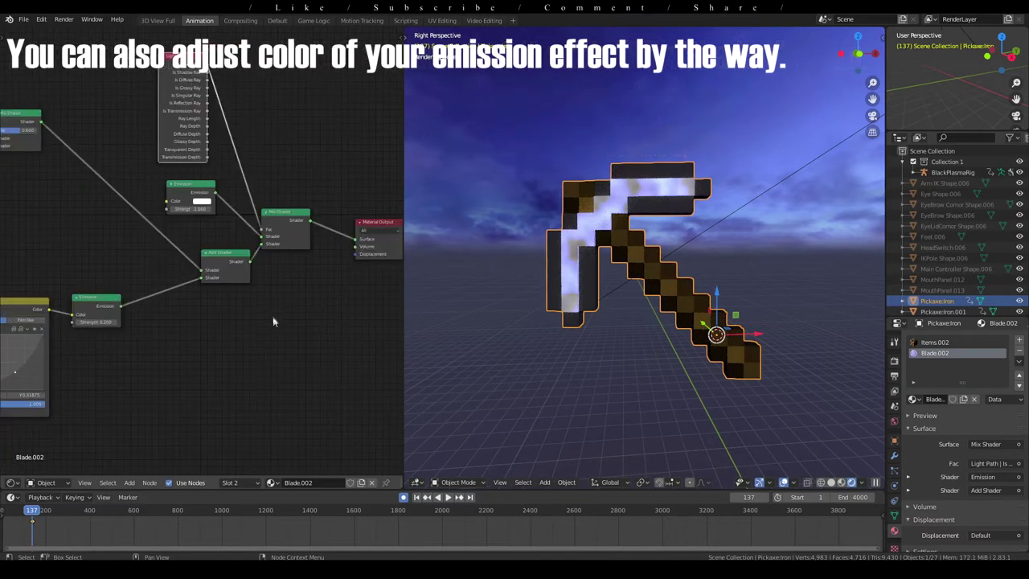
left_click(200, 205)
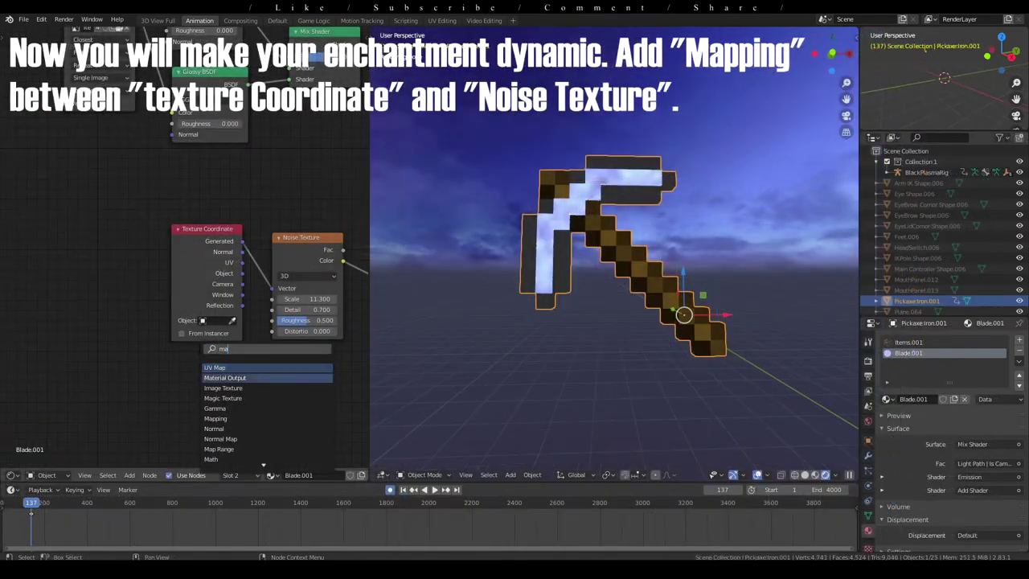
Insert a Mapping node between Texture Coordinate and Noise Texture in the blade material.
left_click(216, 418)
left_click(194, 281)
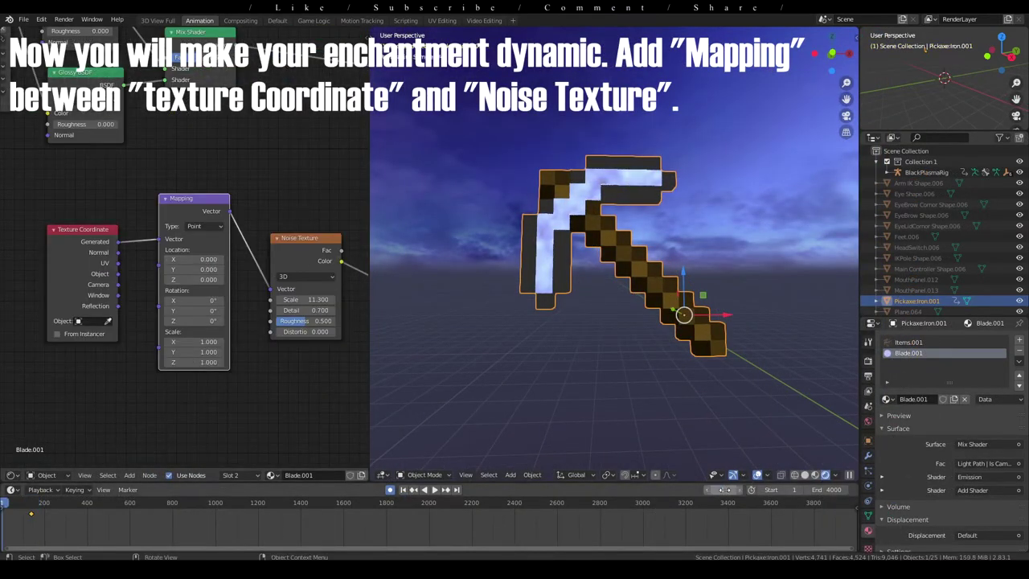
scroll(428, 522, "left", 5)
Keyframe the Mapping Location on frame 1 and set the animation end frame to 300.
key("i")
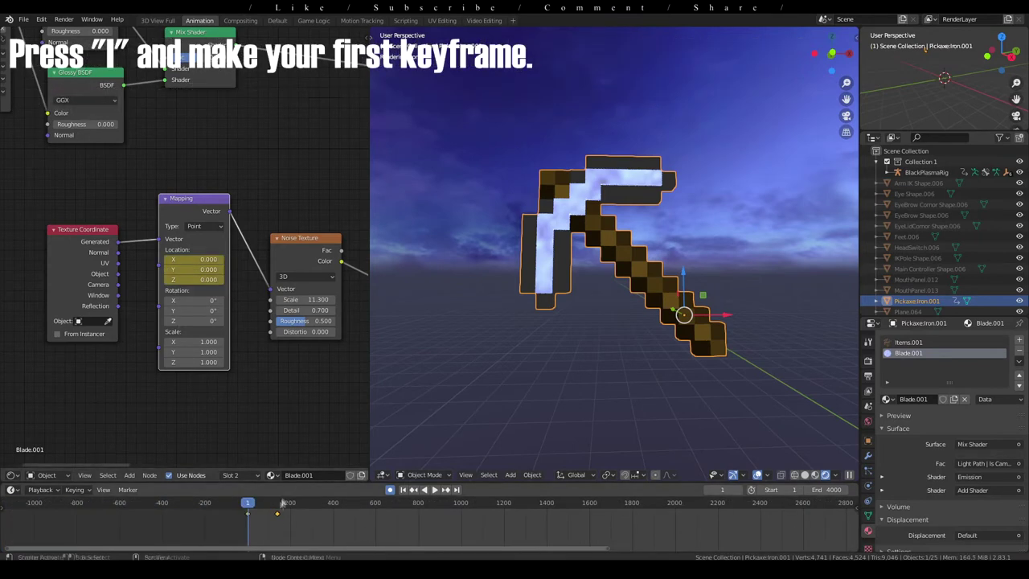
key("x")
key("Escape")
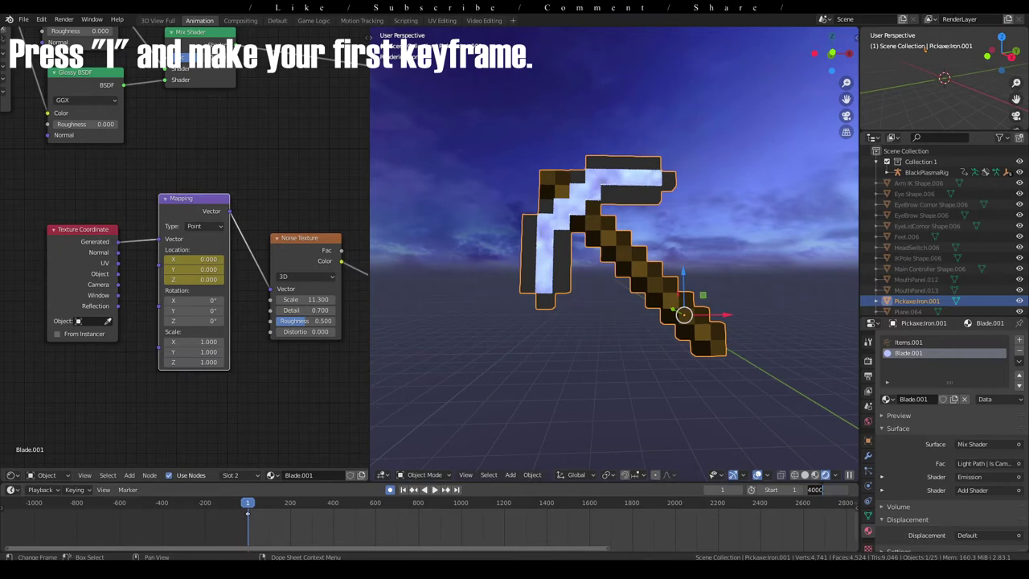
type("30")
key("Return")
key("shift+Right")
On frame 300, change the Mapping Location X value and keyframe the location.
left_click_drag(221, 262, 242, 262)
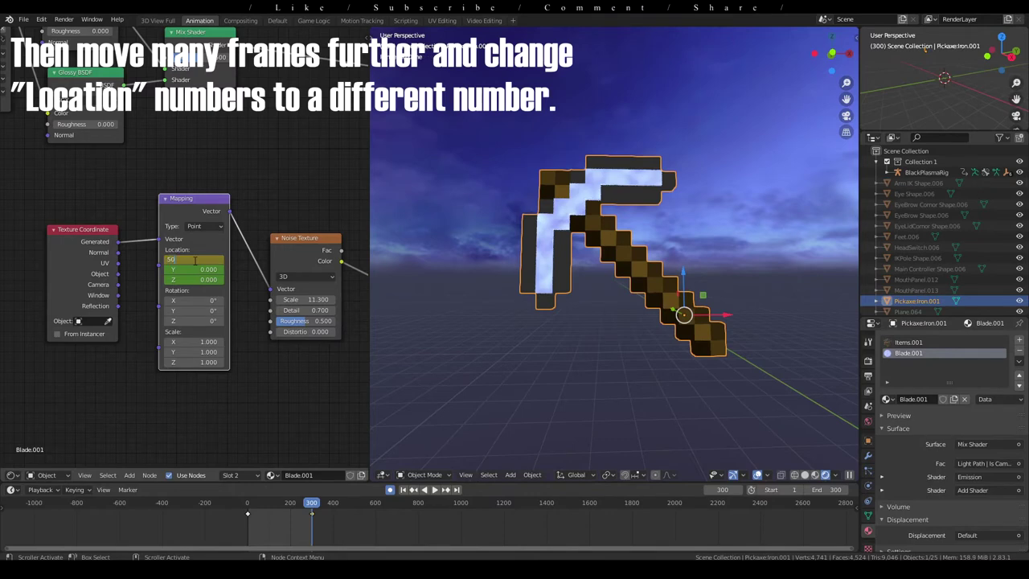
left_click_drag(311, 502, 268, 503)
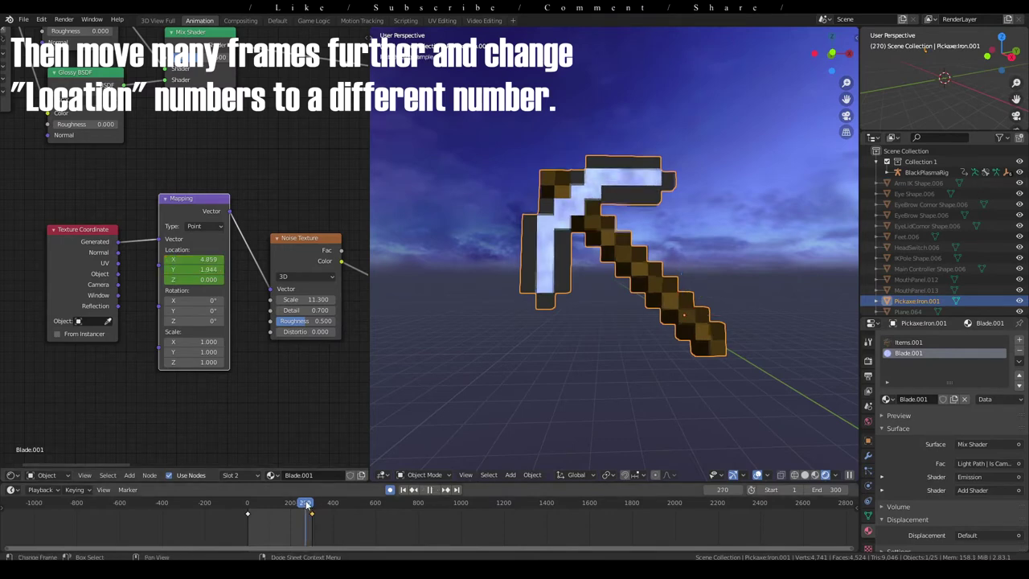
left_click_drag(311, 504, 313, 504)
type("1")
key("Return")
scroll(319, 517, "up", 5)
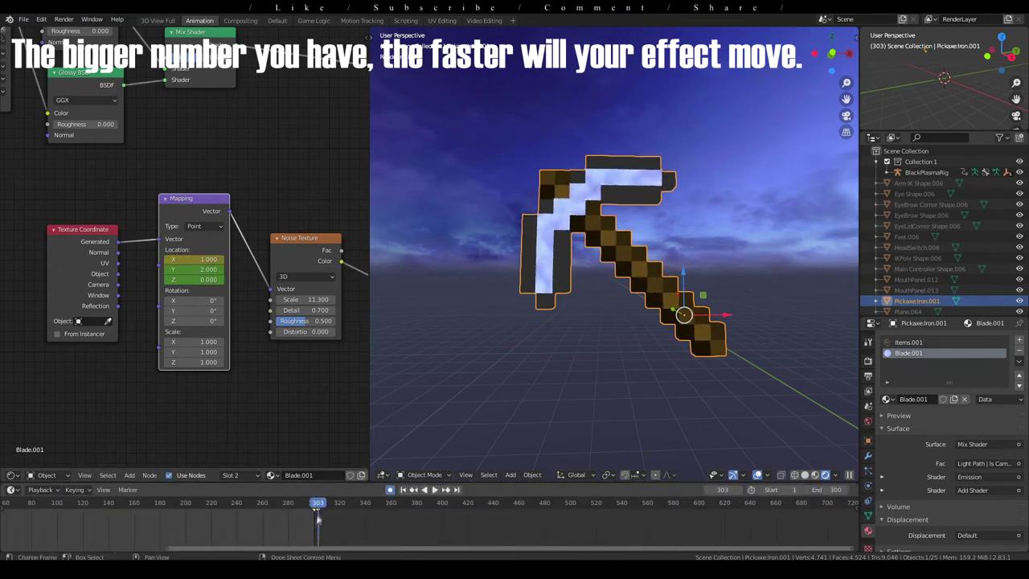
key("Right")
Scrub and play the timeline to preview the noise drifting across the blade.
left_click_drag(309, 508, 70, 523)
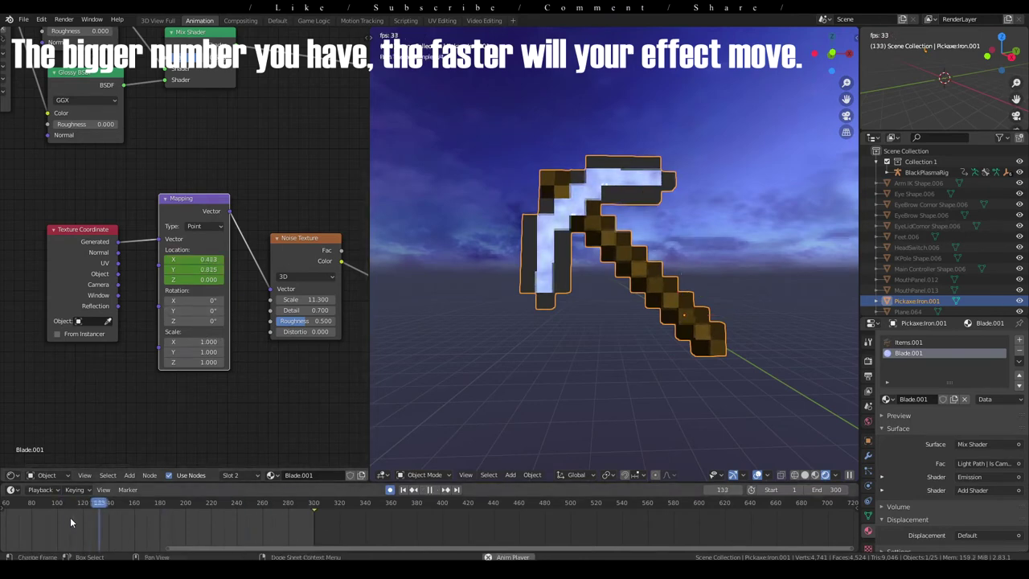
key("space")
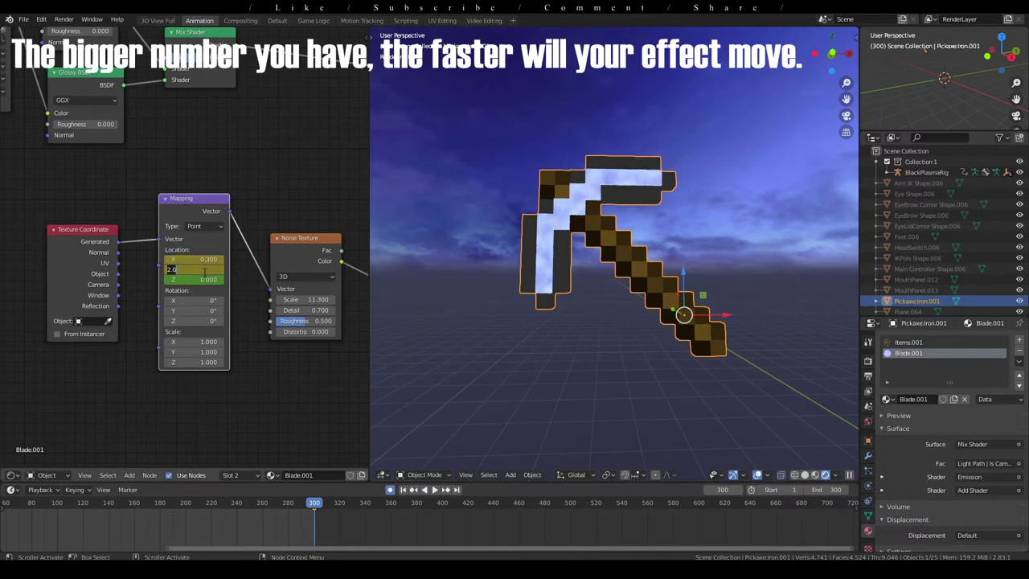
left_click_drag(296, 504, 91, 503)
key("space")
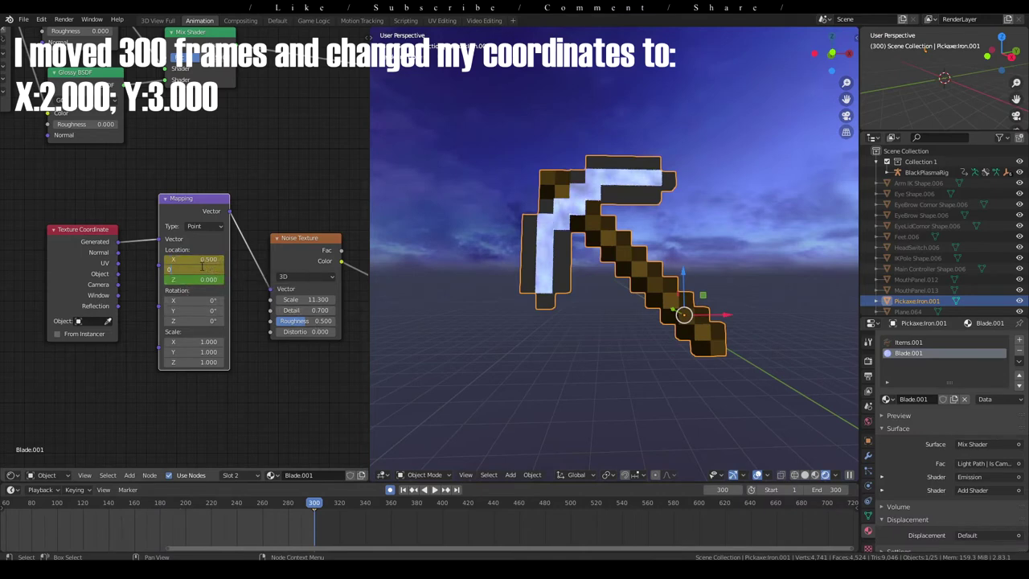
type(".800")
left_click(109, 504)
key("space")
left_click_drag(250, 505, 283, 512)
key("space")
left_click(193, 268)
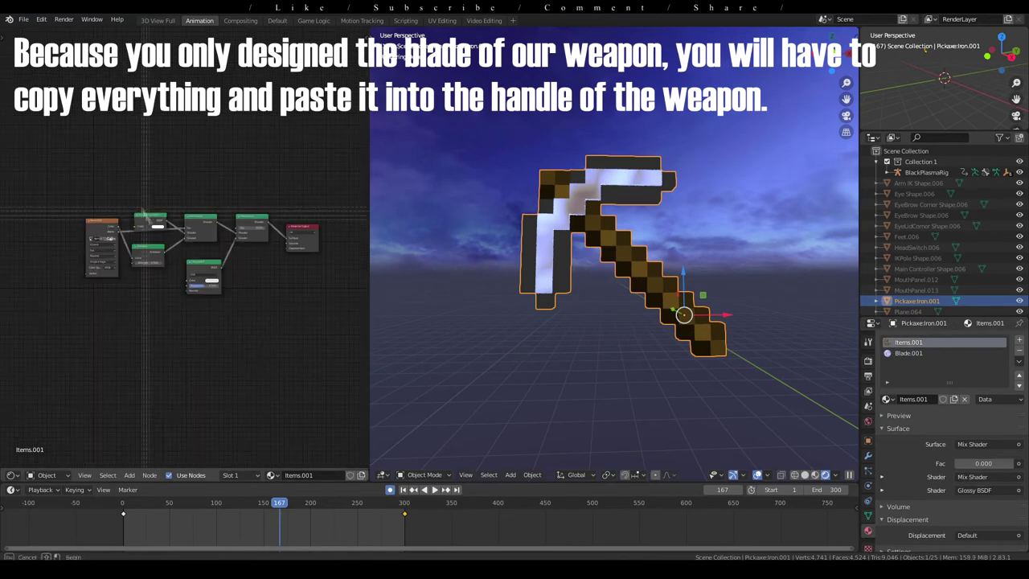
Replace the Items.001 handle material's nodes with the blade's copied node tree.
key("ctrl+x")
key("ctrl+v")
left_click(909, 342)
key("ctrl+v")
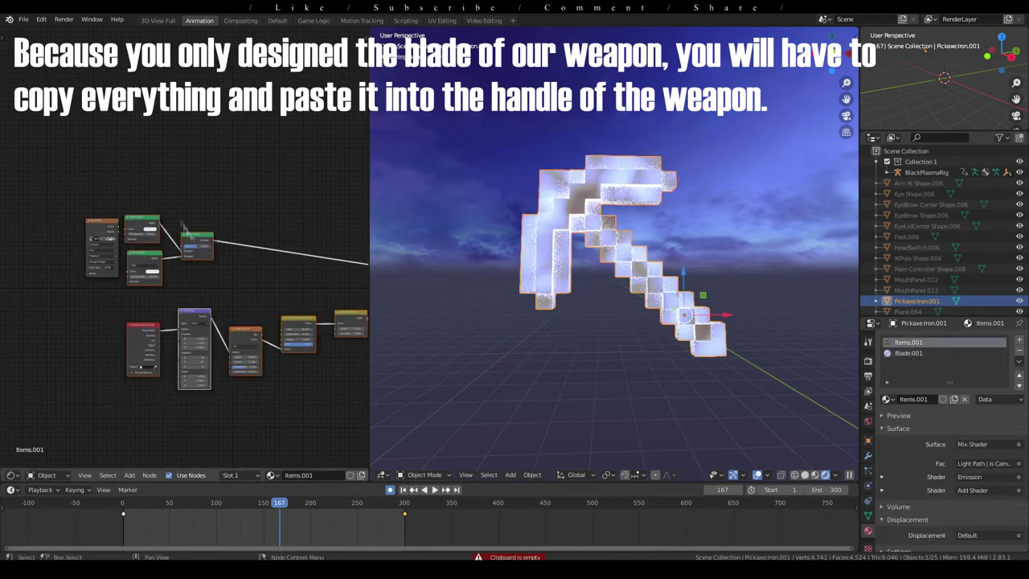
Bring the handle's emission nodes into view and try out different emission strengths.
scroll(207, 261, "up", 2)
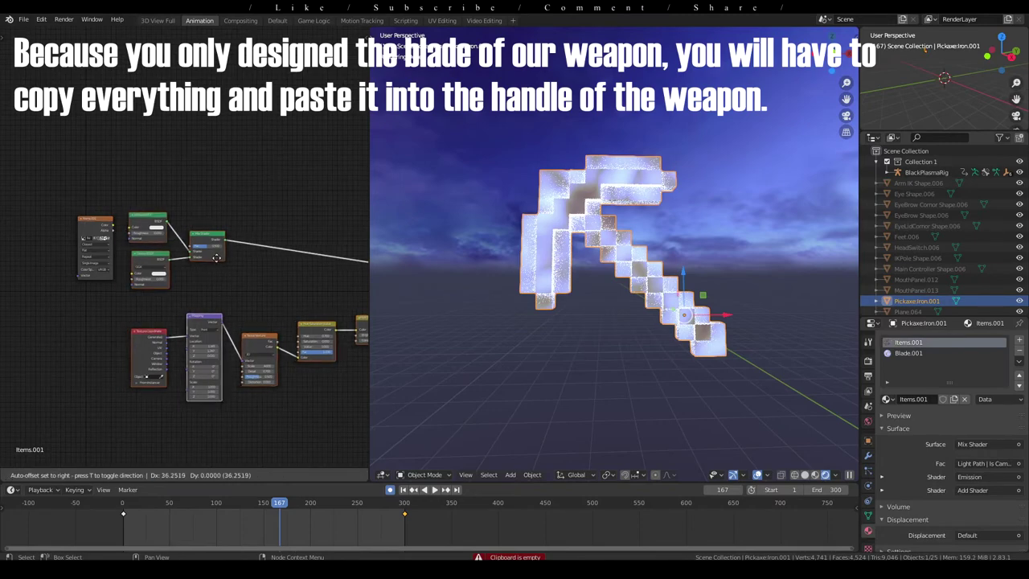
scroll(160, 246, "up", 1)
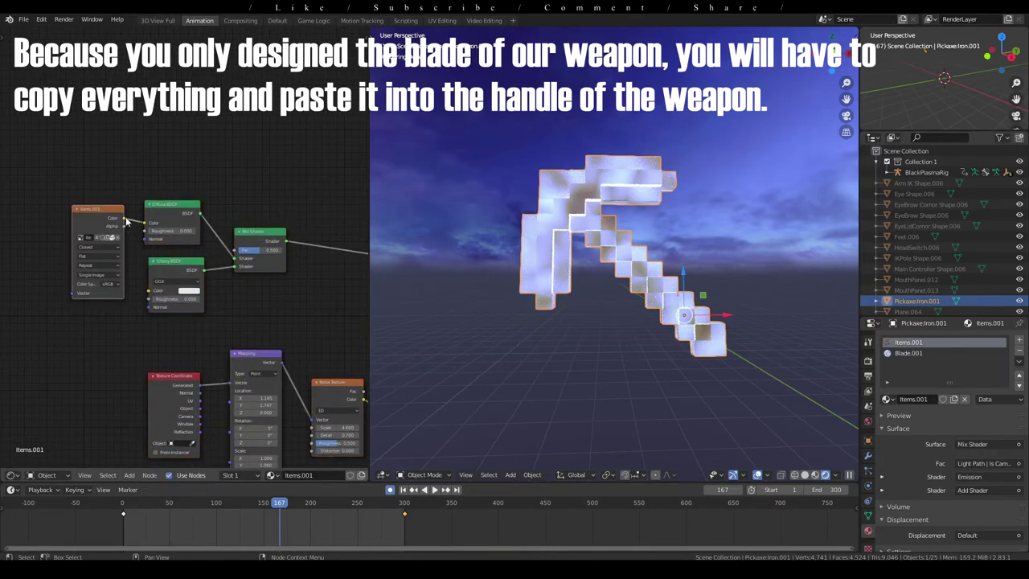
middle_click_drag(151, 296, 296, 238)
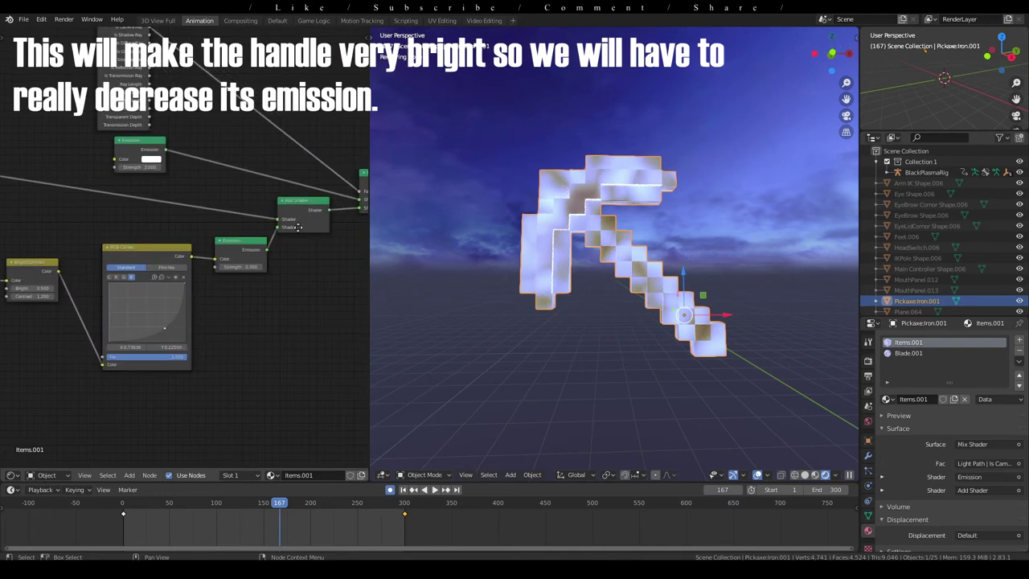
scroll(296, 238, "up", 1)
left_click_drag(237, 309, 193, 309)
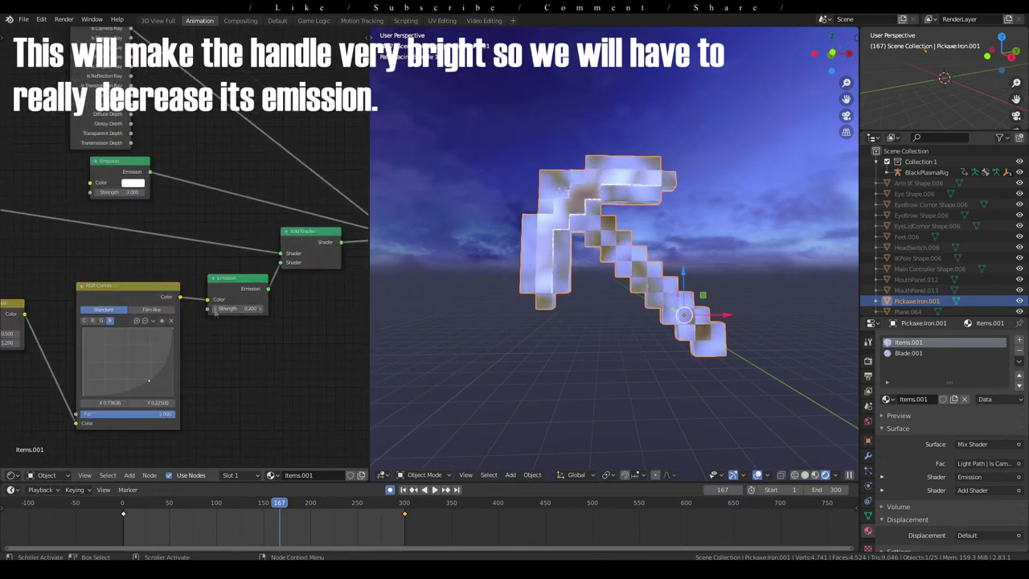
middle_click_drag(287, 312, 302, 324)
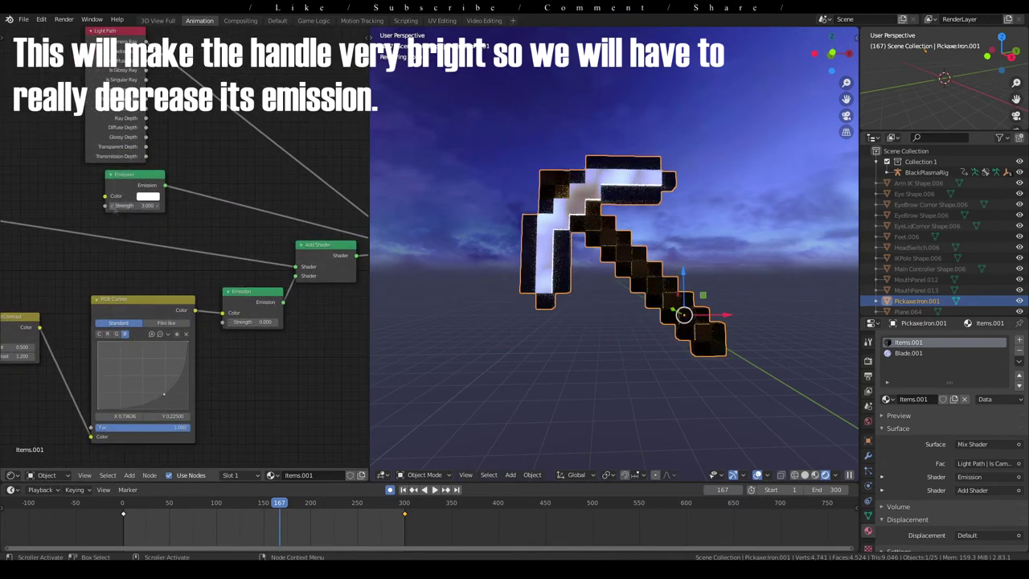
left_click_drag(115, 208, 169, 208)
scroll(115, 208, "down", 2)
scroll(137, 276, "up", 2)
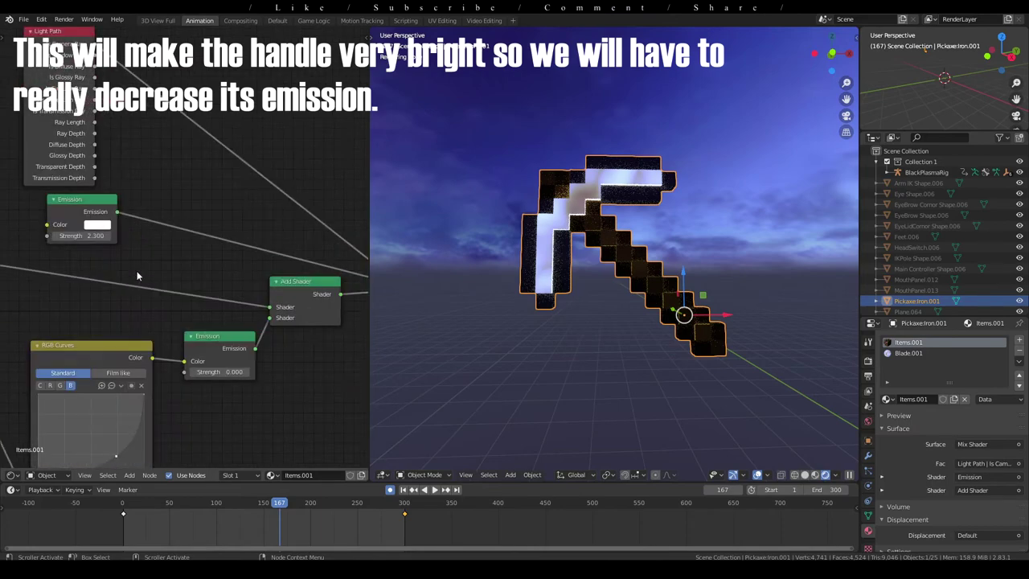
Set the upper emission strength to 0 and the lower Emission Strength to 0.010.
middle_click_drag(138, 276, 166, 273)
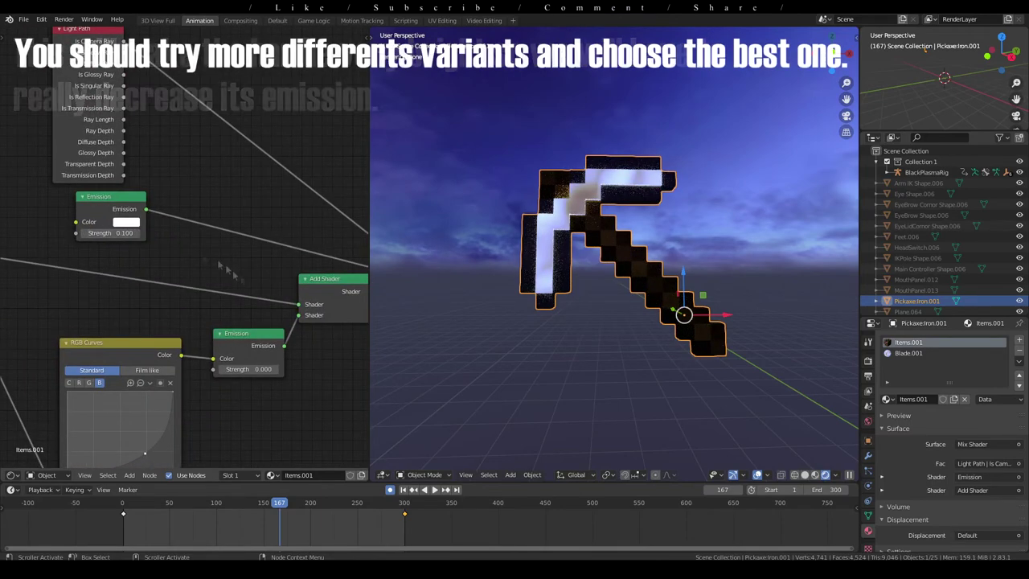
scroll(106, 232, "down", 1)
middle_click_drag(106, 231, 128, 227)
left_click_drag(106, 232, 98, 231)
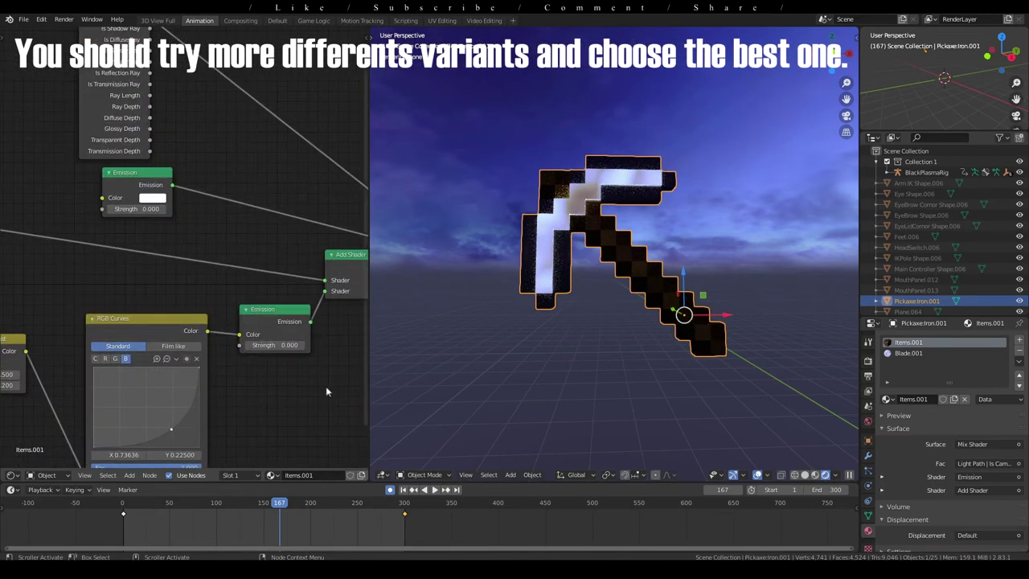
middle_click_drag(161, 282, 139, 268)
left_click_drag(273, 337, 283, 337)
type(".01")
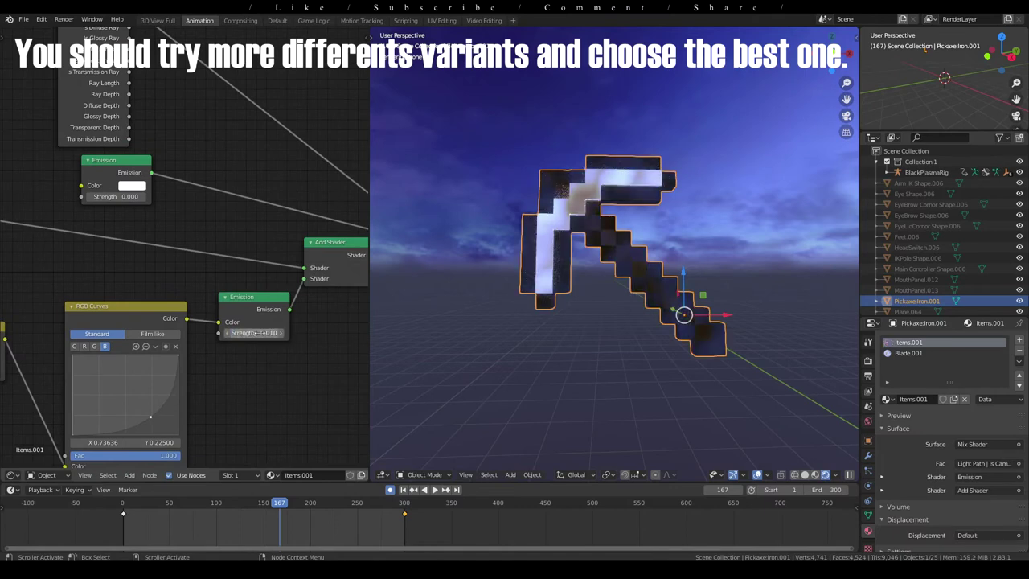
key("Return")
Play the animation to check the handle's glow, then return to frame 1.
middle_click_drag(260, 332, 291, 324)
left_click_drag(279, 519, 308, 519)
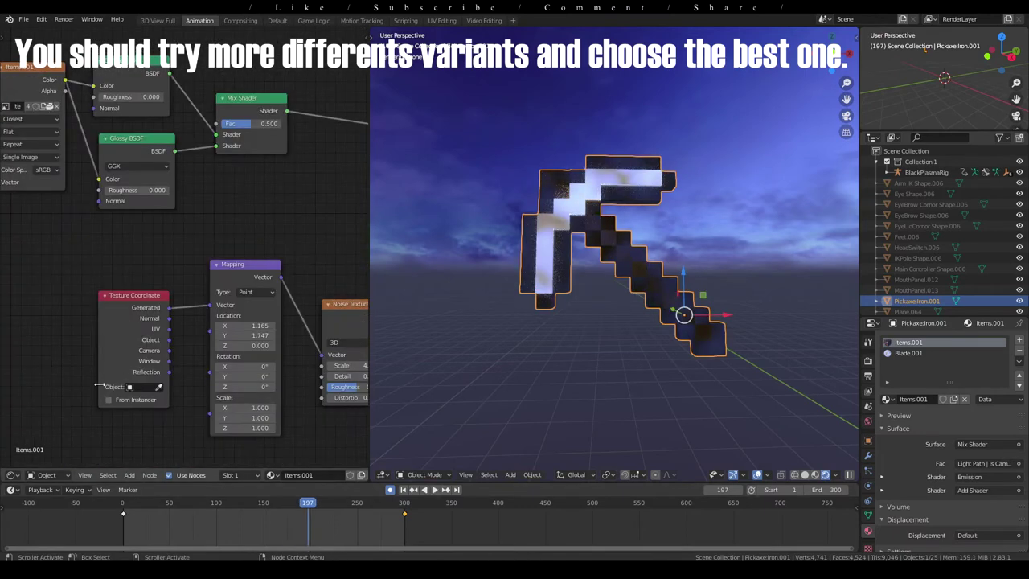
key("space")
left_click(125, 504)
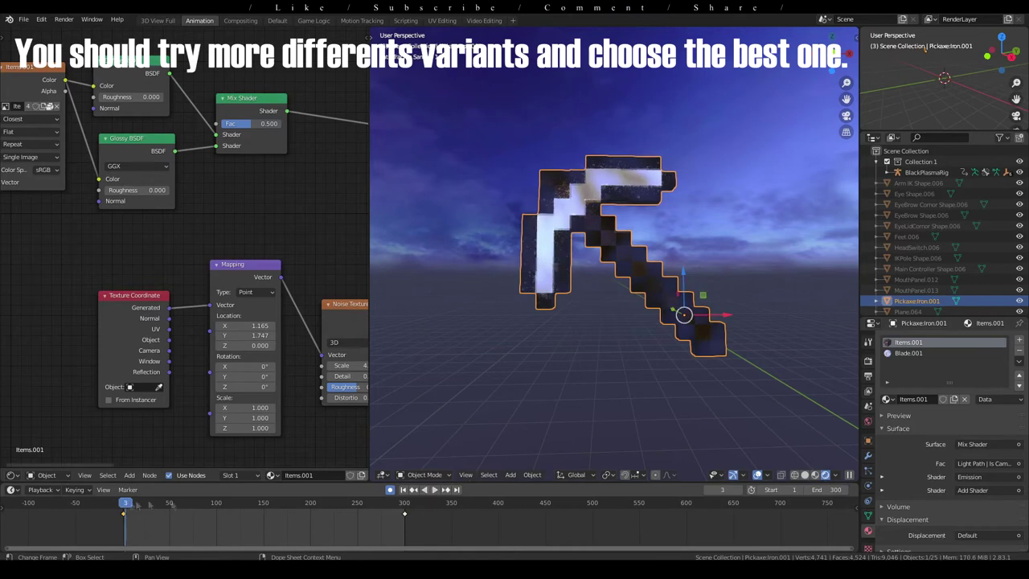
key("space")
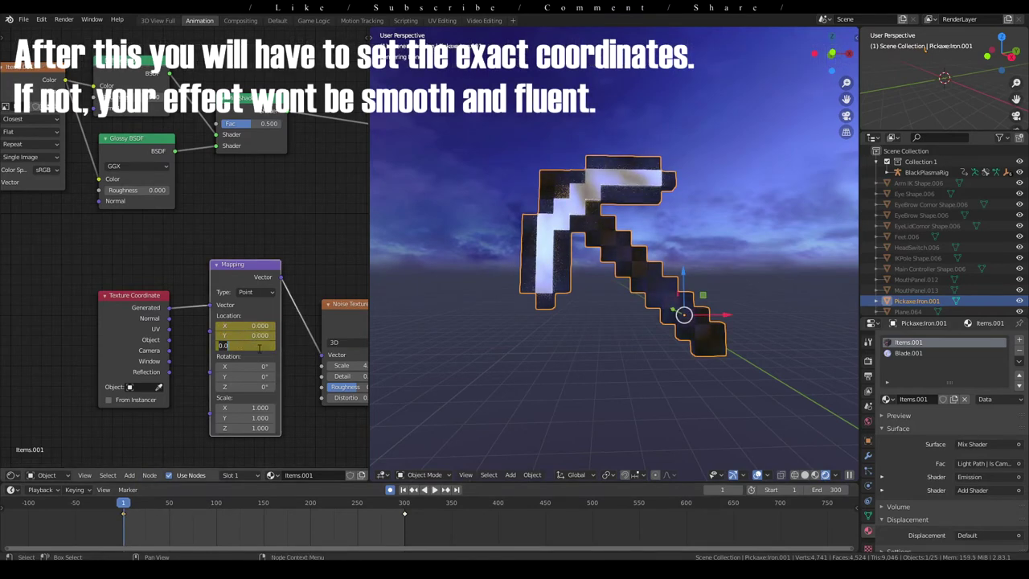
Zero the handle's Mapping Location on frame 1, return to Blade.001, and play both parts.
left_click(908, 353)
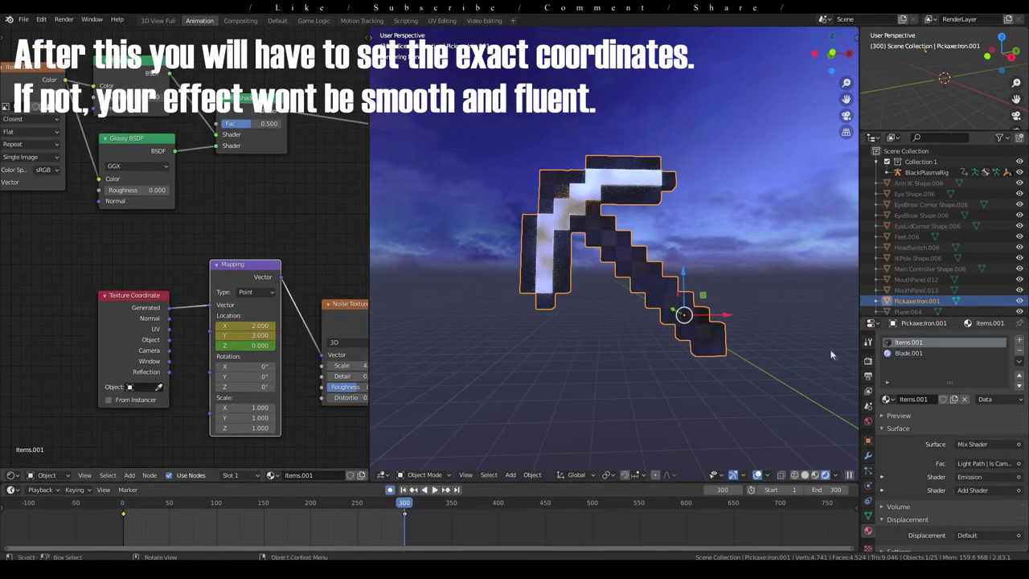
left_click(275, 508)
key("space")
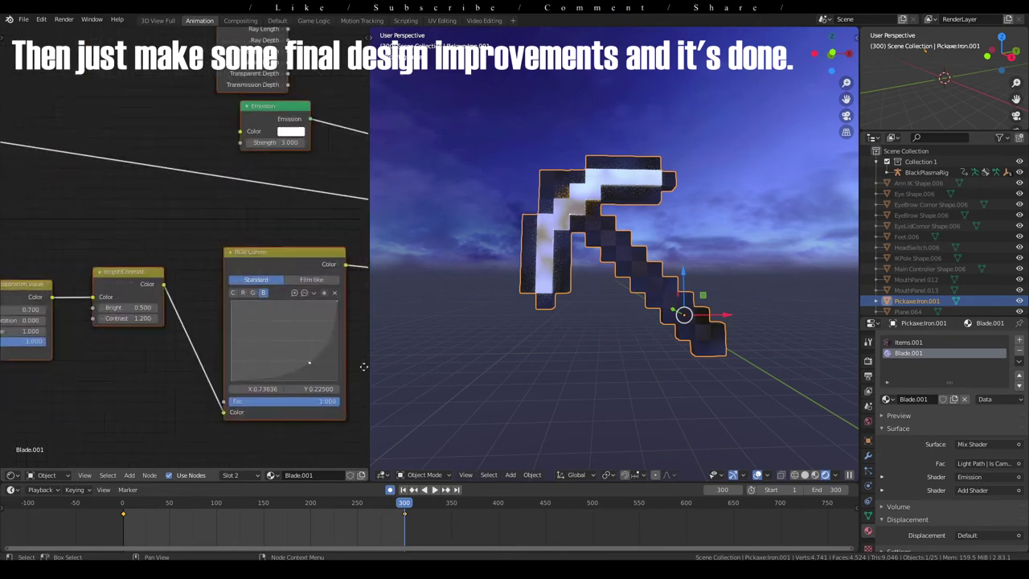
Lower the Items.001 handle's Emission Strength to 0.005 for a faint glow.
left_click(344, 515)
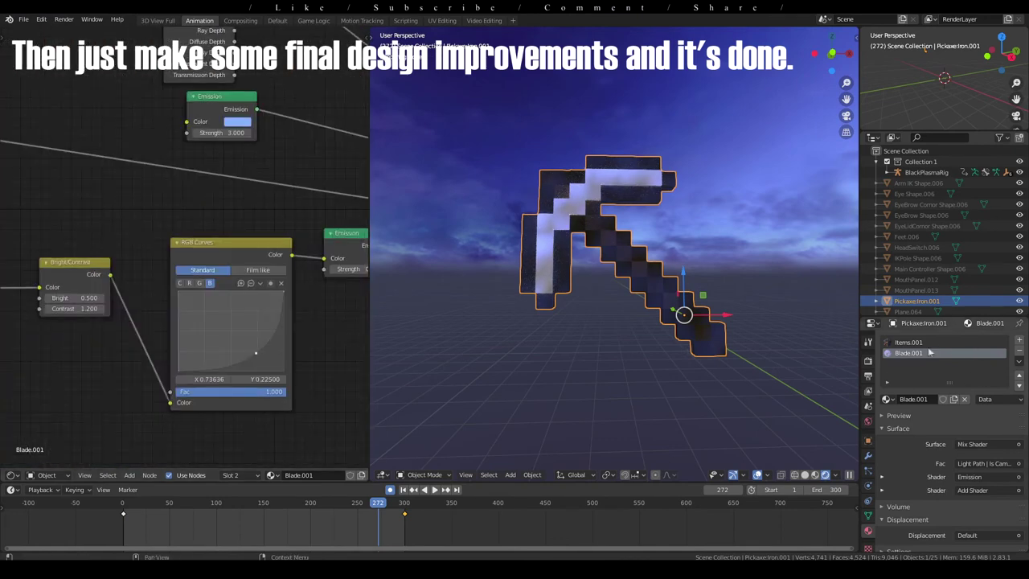
left_click(924, 343)
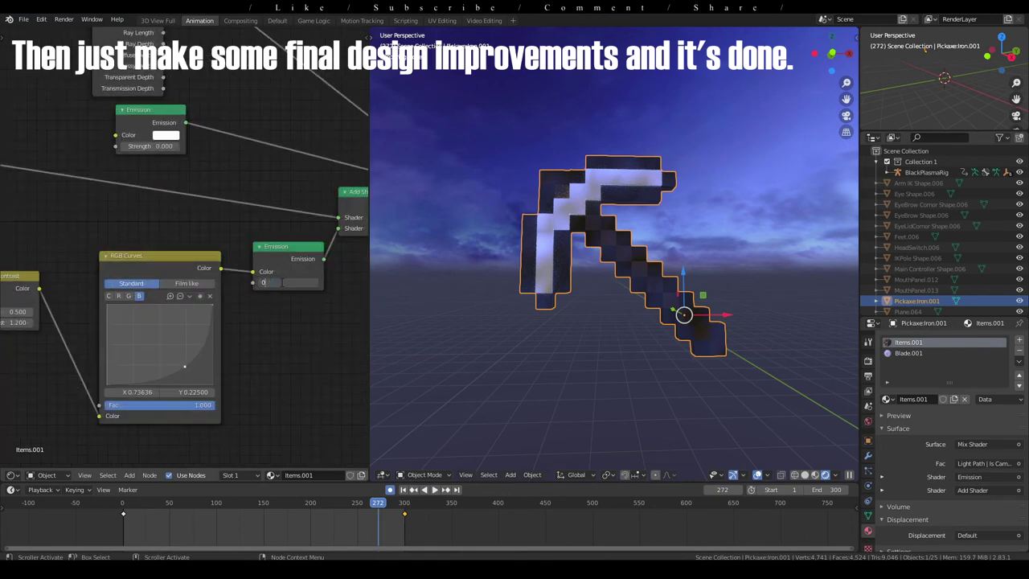
key("Return")
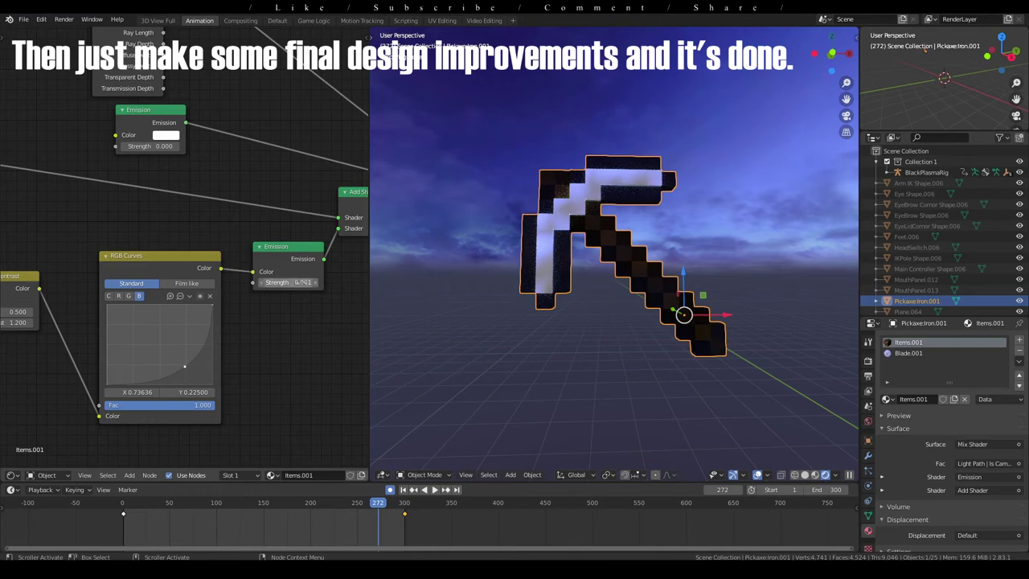
left_click(306, 283)
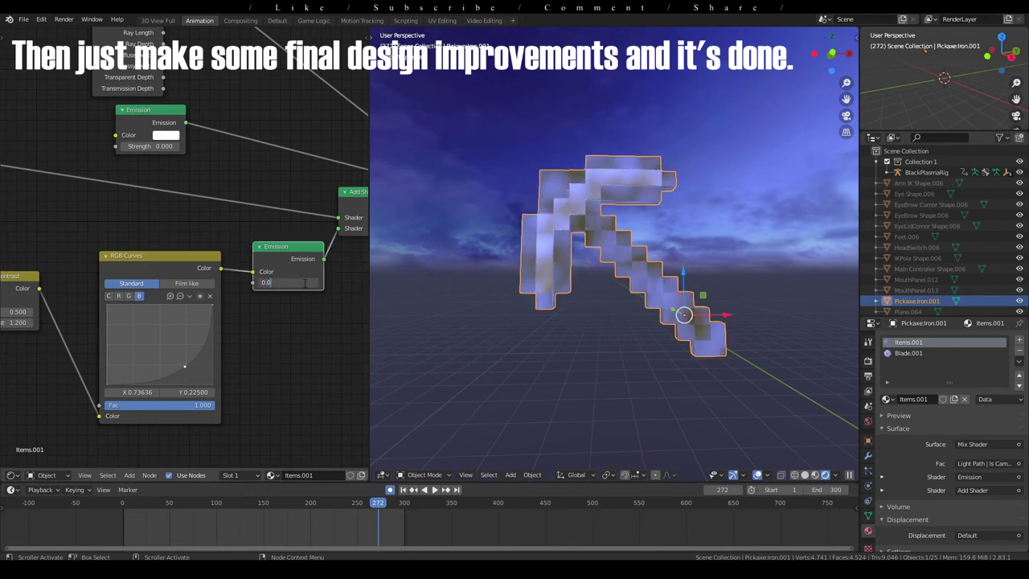
type("05")
key("Return")
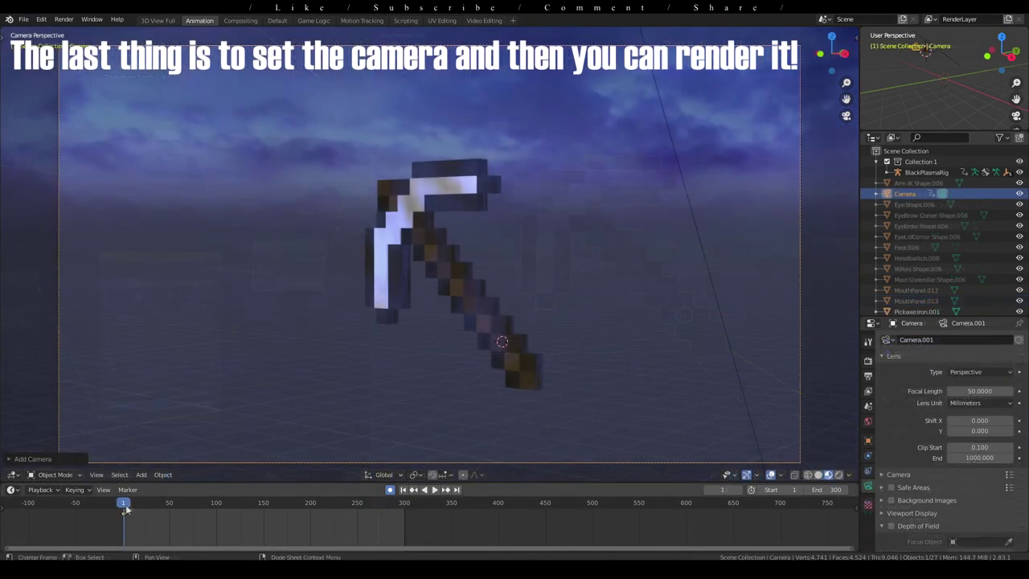
Walk-navigate the camera closer to the pickaxe, then play the animation from mid-timeline.
key("shift+grave")
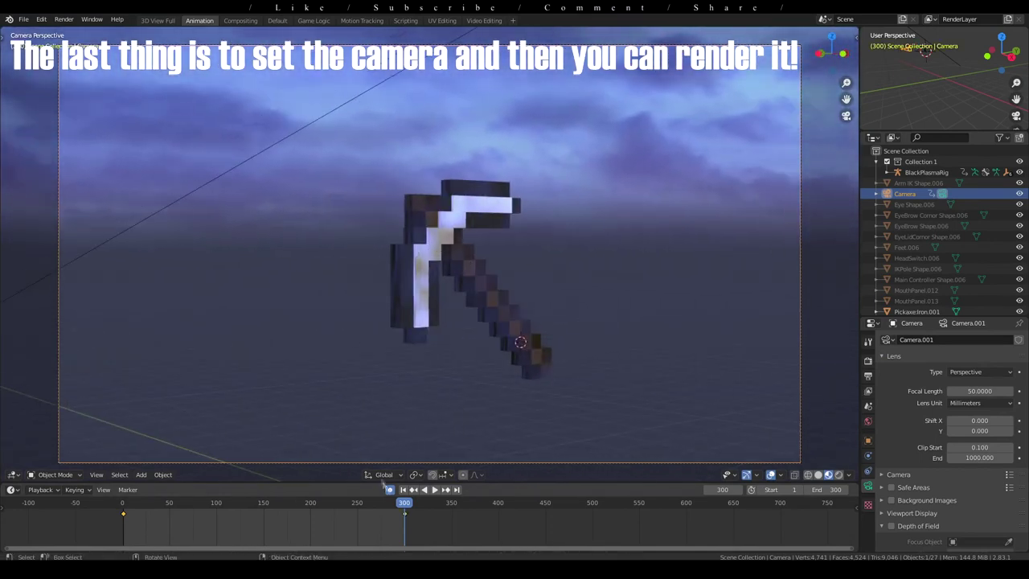
left_click_drag(357, 510, 263, 511)
key("space")
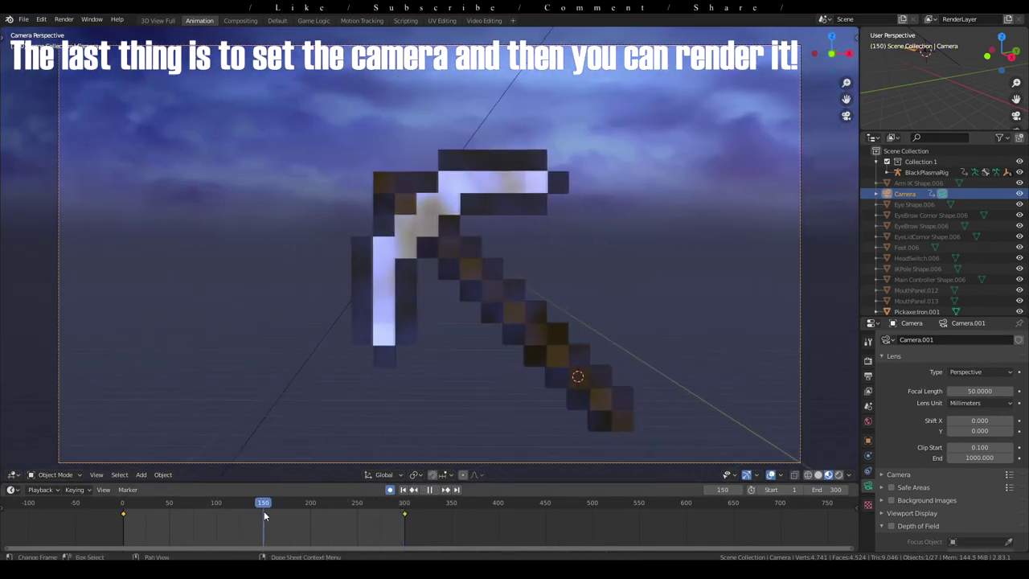